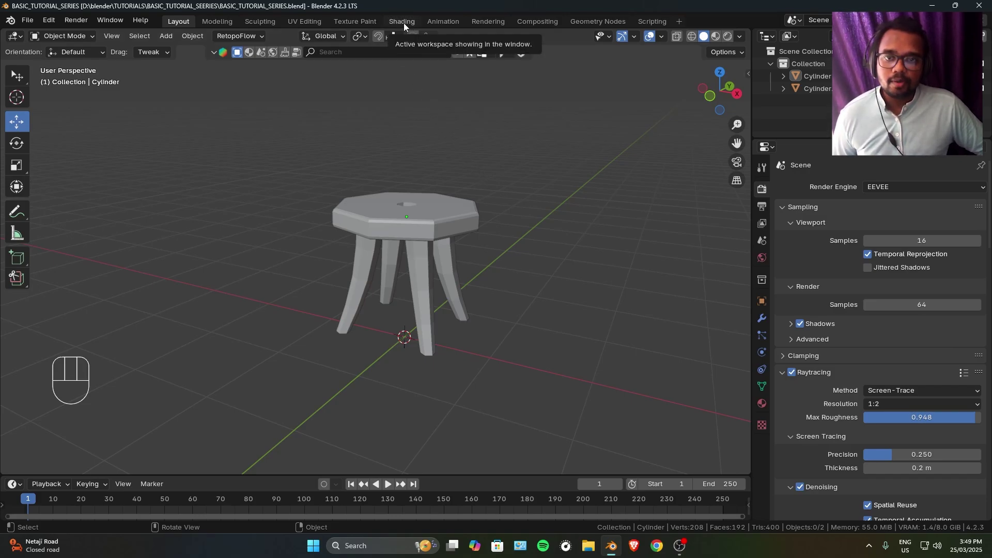
Split the 3D viewport vertically and turn the left-hand area into a Shader Editor.
{"action": "right_click", "coordinate": [368, 474]}
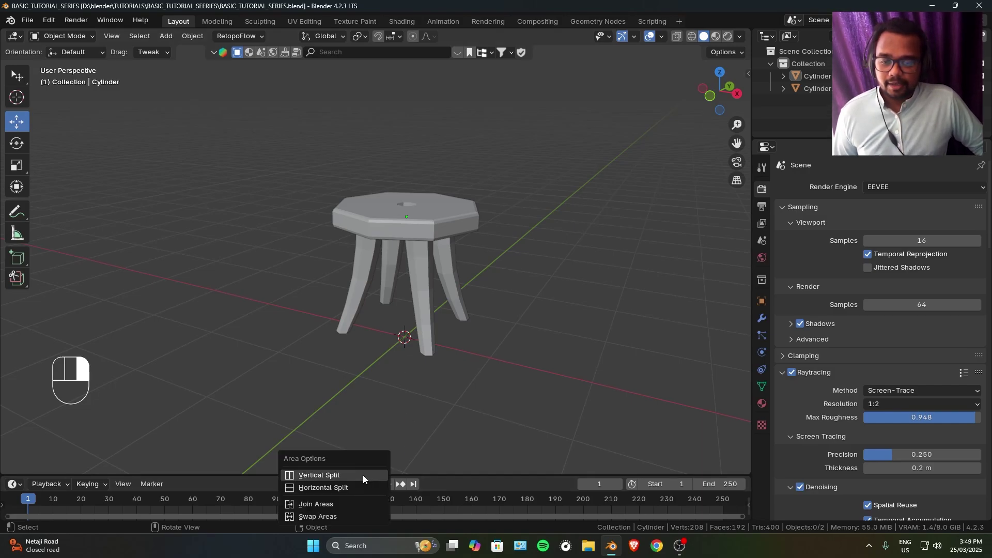
{"action": "key", "text": "Escape"}
{"action": "right_click", "coordinate": [318, 475]}
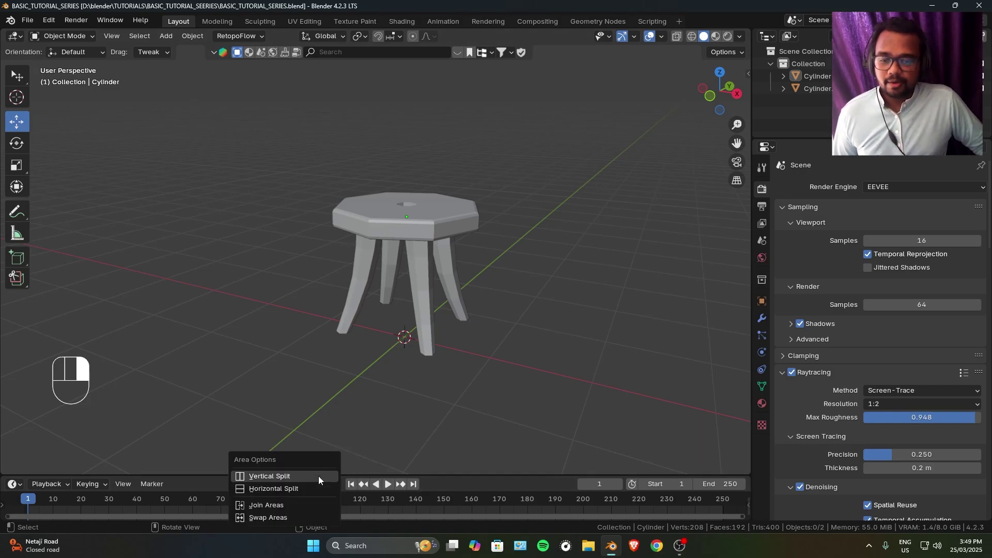
{"action": "left_click", "coordinate": [318, 475]}
{"action": "left_click", "coordinate": [300, 398]}
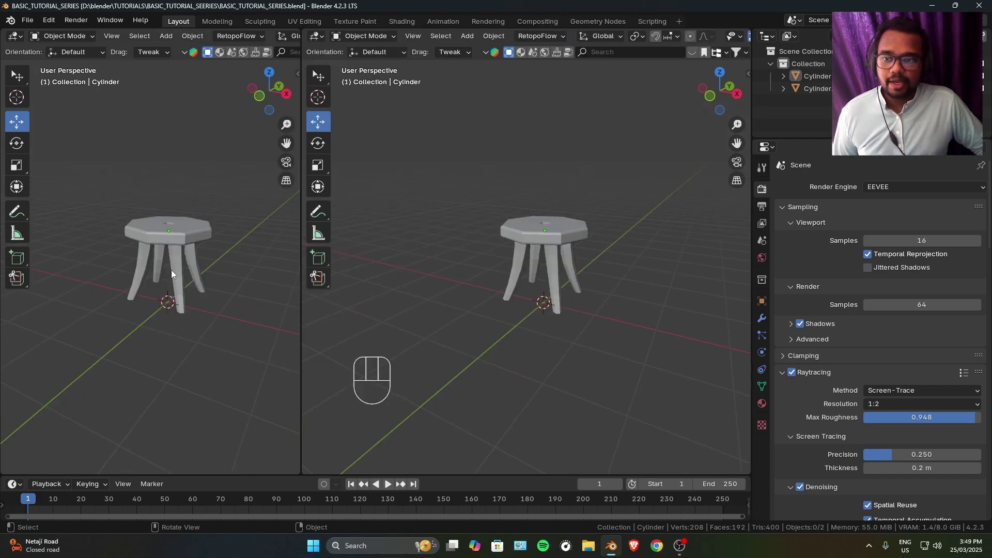
{"action": "left_click", "coordinate": [16, 37]}
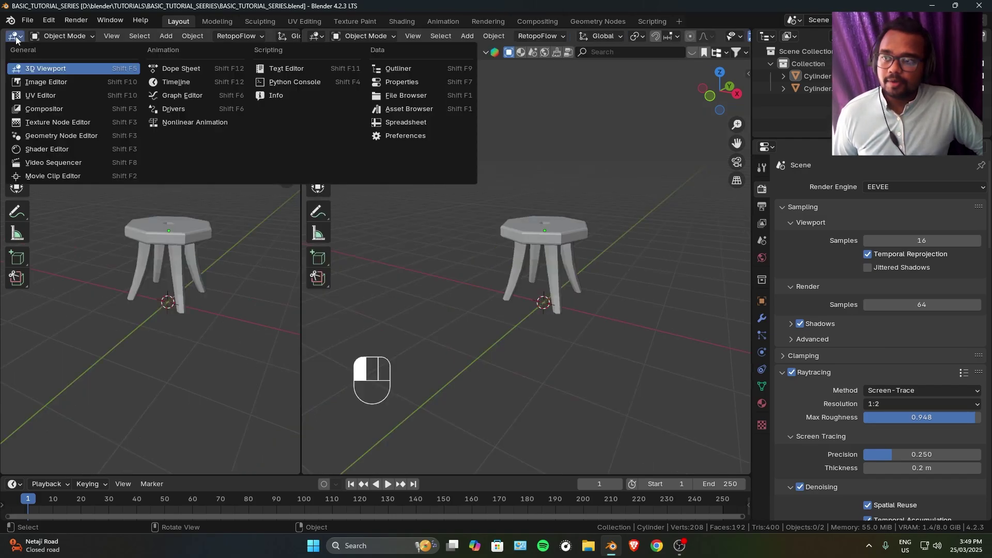
{"action": "left_click", "coordinate": [36, 151]}
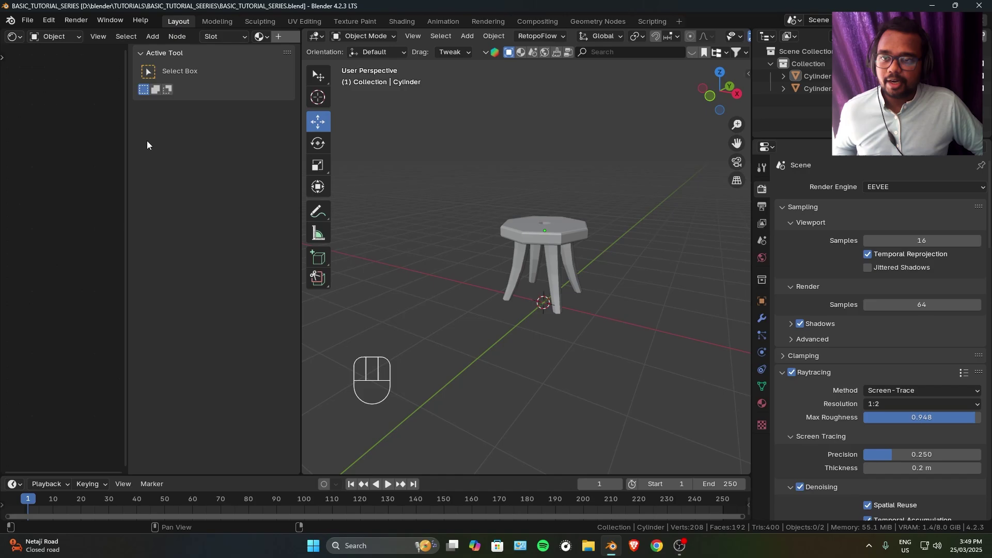
Hide the Shader Editor's sidebar and merge the split area back into a single 3D viewport.
{"action": "key", "text": "n"}
{"action": "middle_click_drag", "start_coordinate": [181, 139], "coordinate": [216, 153]}
{"action": "middle_click_drag", "start_coordinate": [258, 36], "coordinate": [228, 37]}
{"action": "left_click_drag", "start_coordinate": [305, 472], "coordinate": [156, 310]}
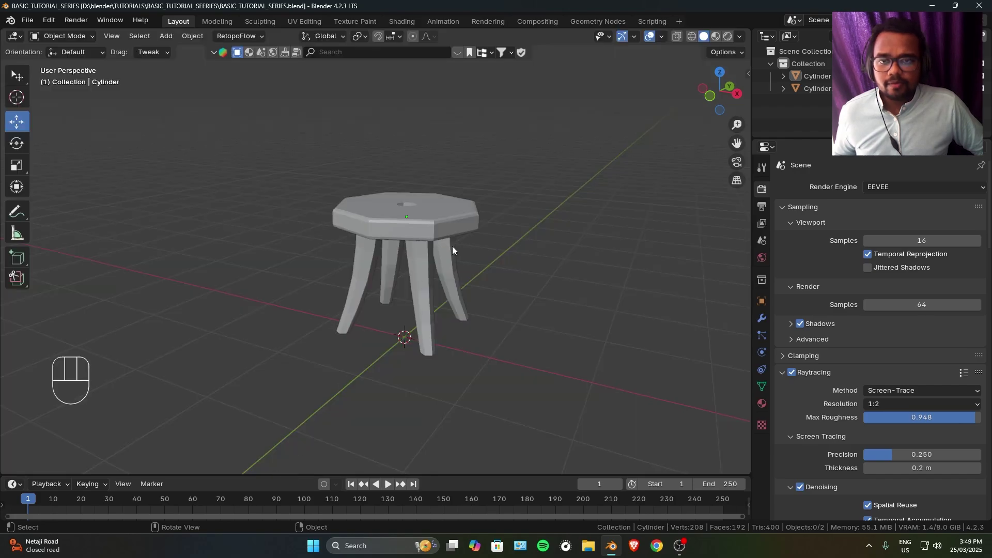
Save the file and switch to the Shading workspace, framing the stool and the world nodes.
{"action": "key", "text": "ctrl+s"}
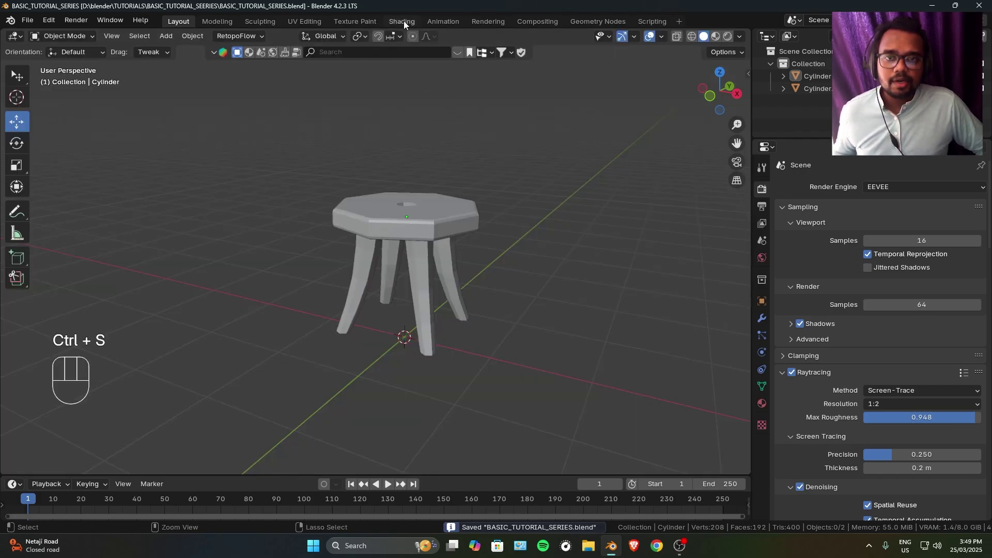
{"action": "left_click", "coordinate": [403, 22]}
{"action": "middle_click_drag", "start_coordinate": [461, 152], "coordinate": [515, 194]}
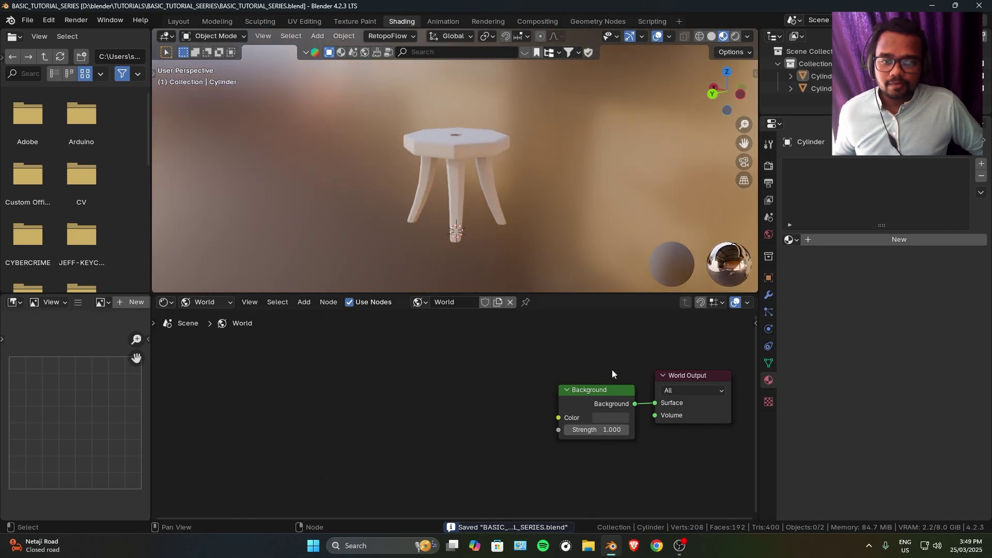
{"action": "middle_click_drag", "start_coordinate": [611, 372], "coordinate": [460, 360]}
{"action": "scroll", "coordinate": [496, 171], "scroll_direction": "up", "scroll_amount": 4}
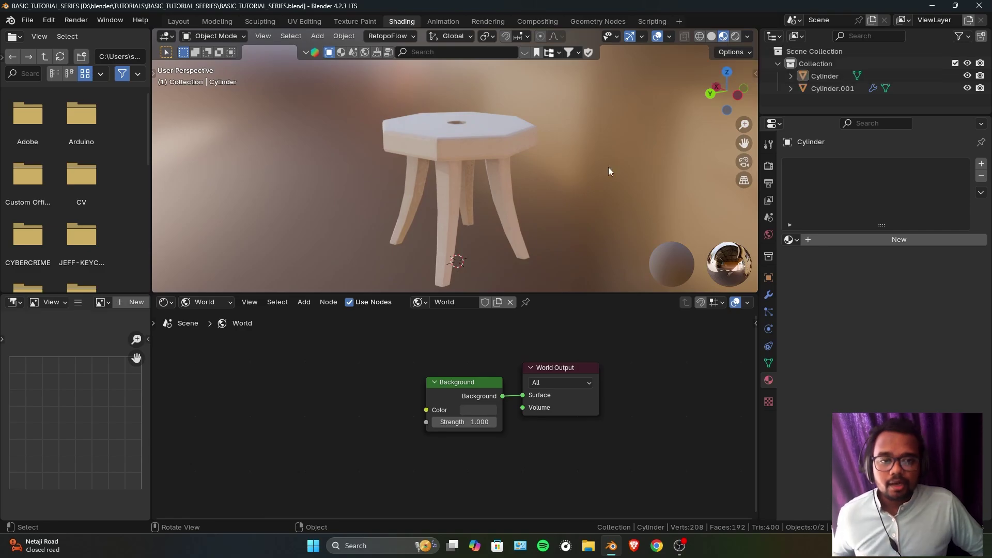
Show the stool in Rendered shading and widen the viewport and shader editor over the file browser column.
{"action": "left_click", "coordinate": [769, 164]}
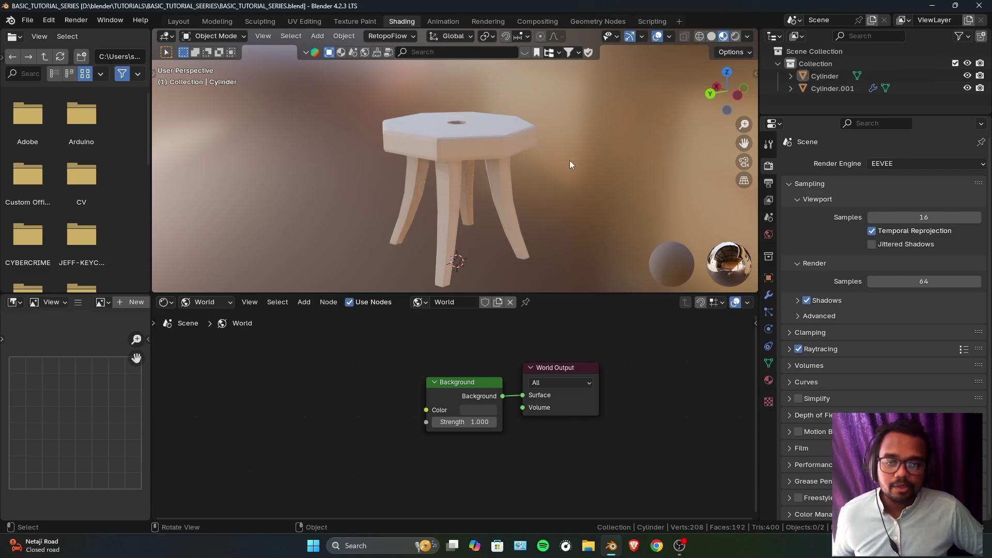
{"action": "key", "text": "z"}
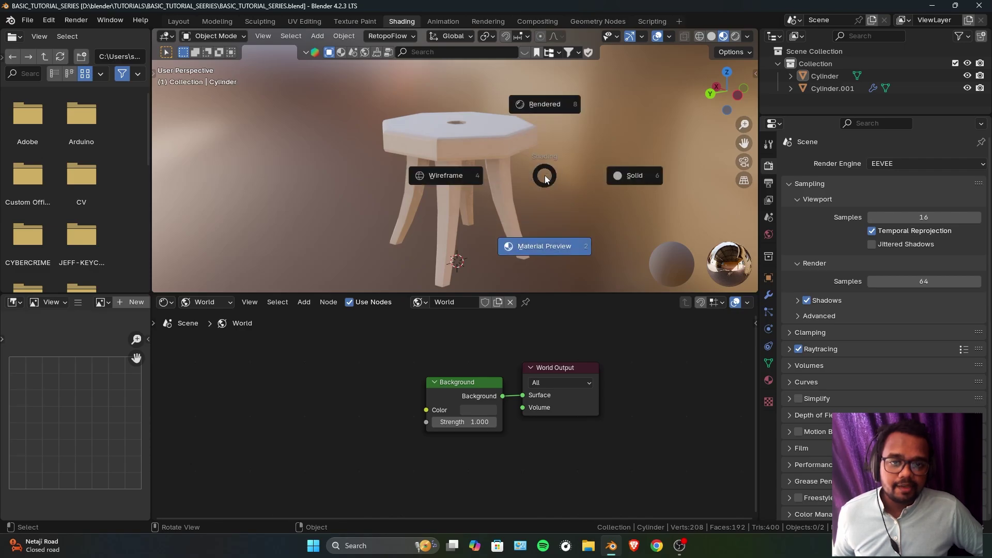
{"action": "left_click", "coordinate": [547, 104]}
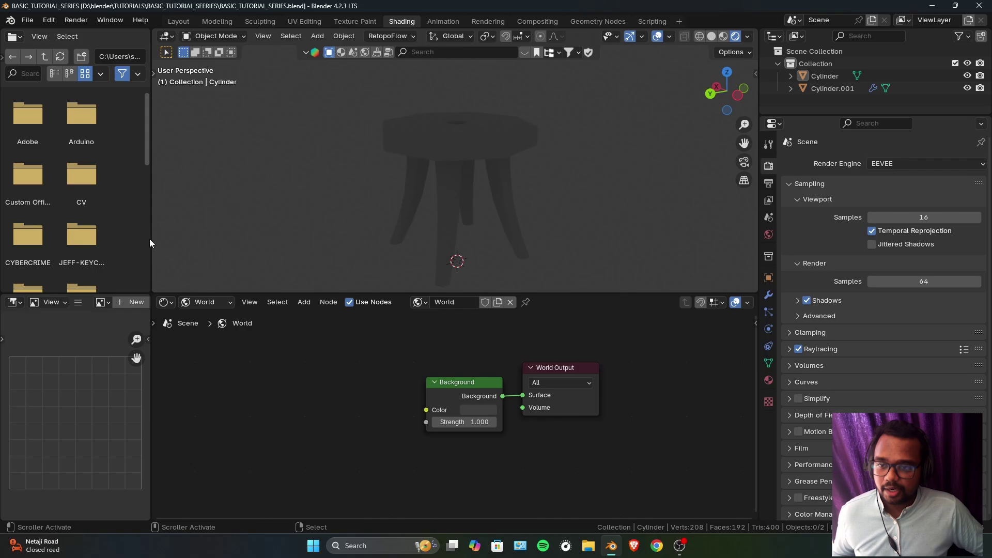
{"action": "left_click_drag", "start_coordinate": [149, 239], "coordinate": [38, 239]}
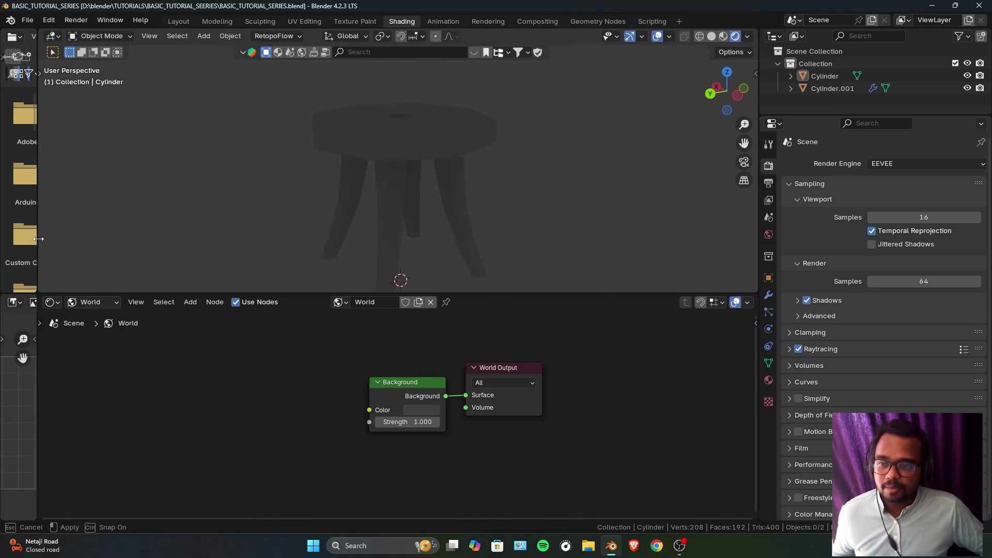
Switch the shader editor to the Object shader type and select the stool's seat.
{"action": "left_click", "coordinate": [87, 303]}
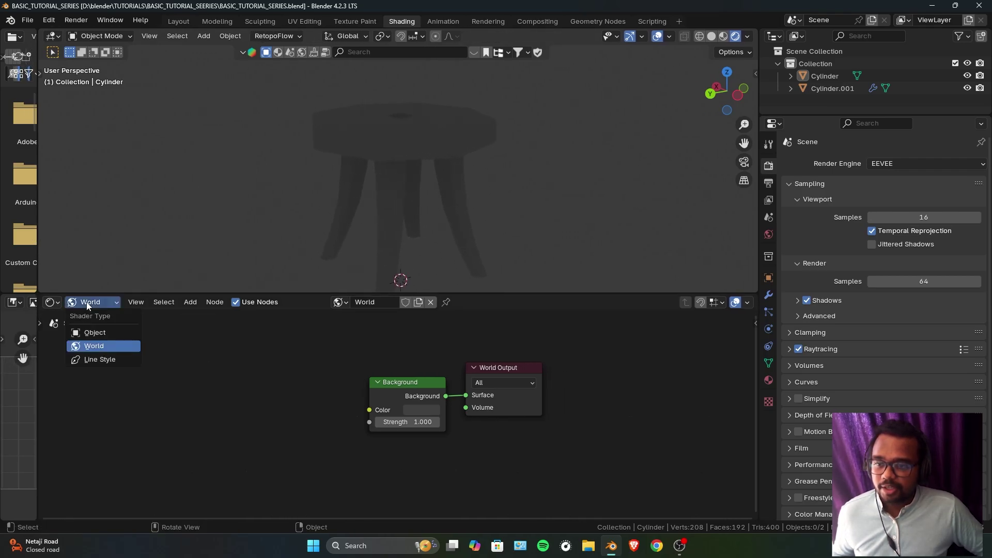
{"action": "left_click", "coordinate": [105, 332]}
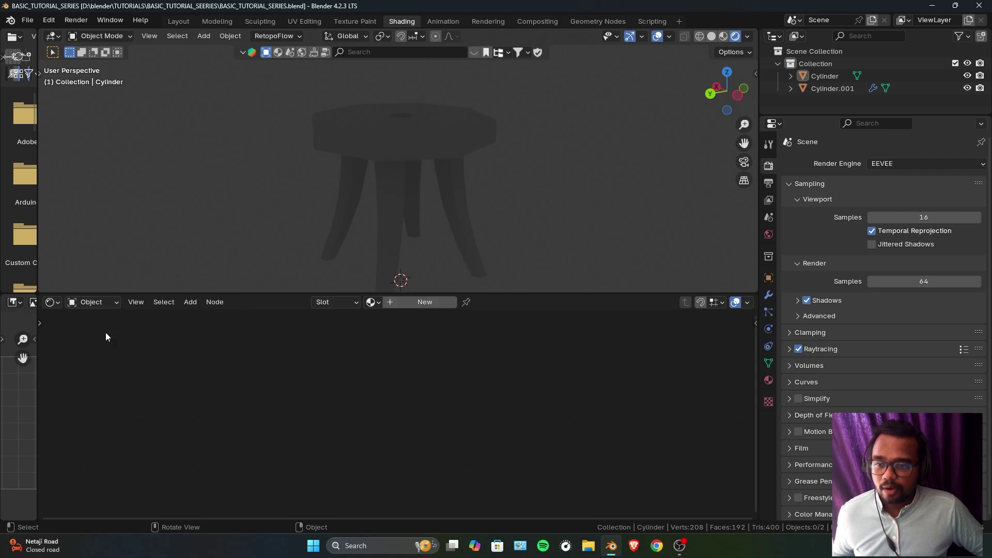
{"action": "middle_click_drag", "start_coordinate": [411, 180], "coordinate": [531, 119]}
{"action": "scroll", "coordinate": [530, 161], "scroll_direction": "down", "scroll_amount": 3}
{"action": "middle_click_drag", "start_coordinate": [529, 161], "coordinate": [491, 163]}
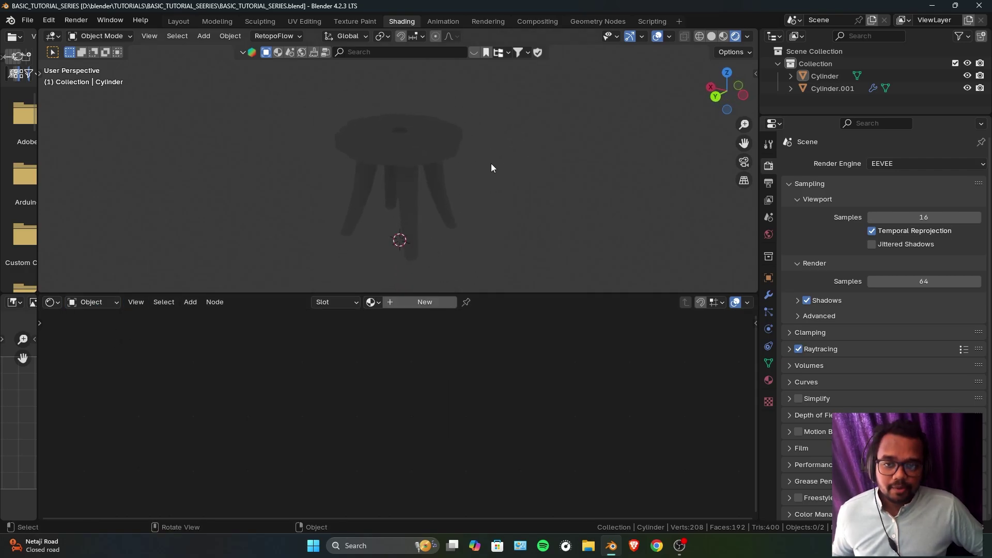
{"action": "left_click", "coordinate": [419, 146]}
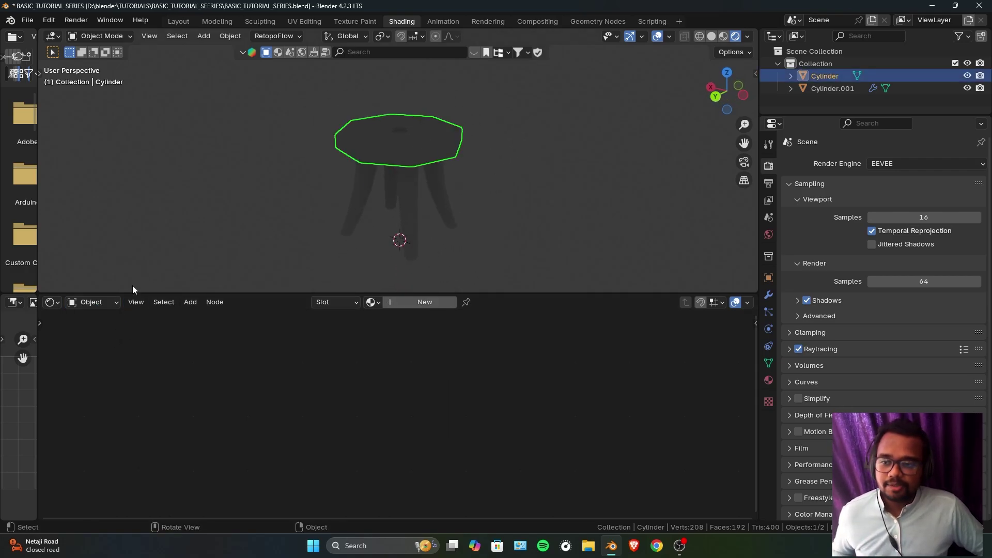
Return the shader editor to the World shader type and deselect the stool's seat.
{"action": "left_click", "coordinate": [107, 305]}
{"action": "left_click", "coordinate": [98, 346]}
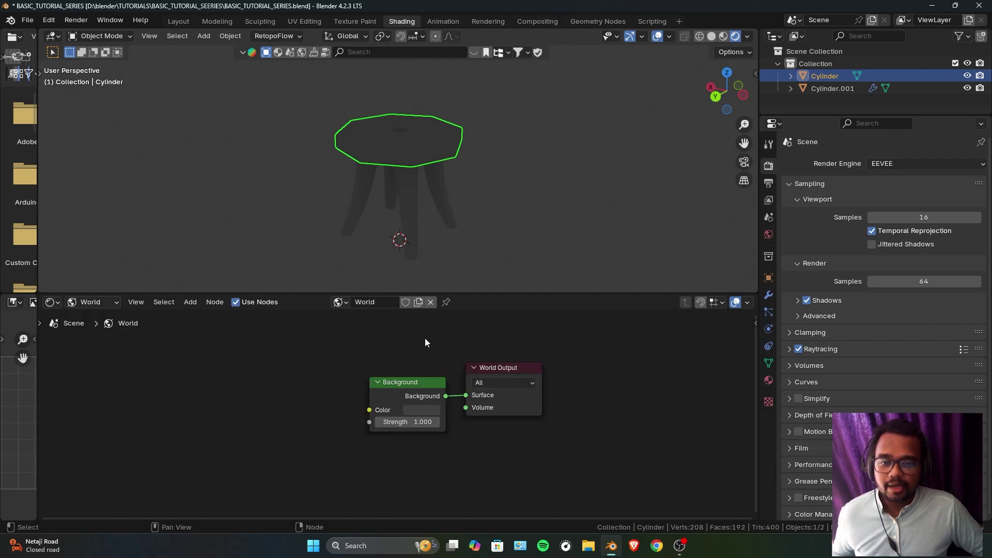
{"action": "left_click", "coordinate": [531, 162]}
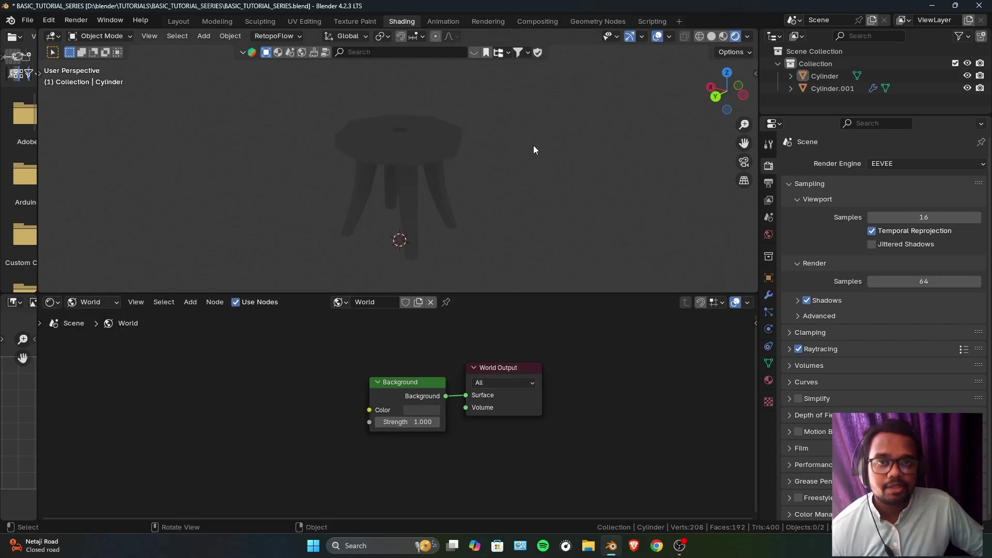
Try out the Color and Strength settings of the world's Background node.
{"action": "left_click", "coordinate": [419, 410]}
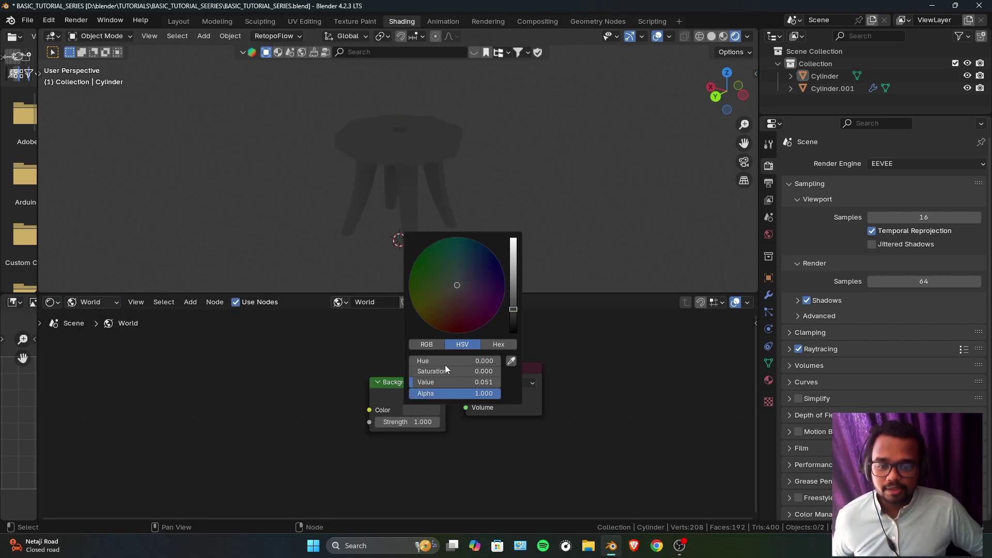
{"action": "left_click", "coordinate": [408, 423]}
{"action": "type", "text": "19.2"}
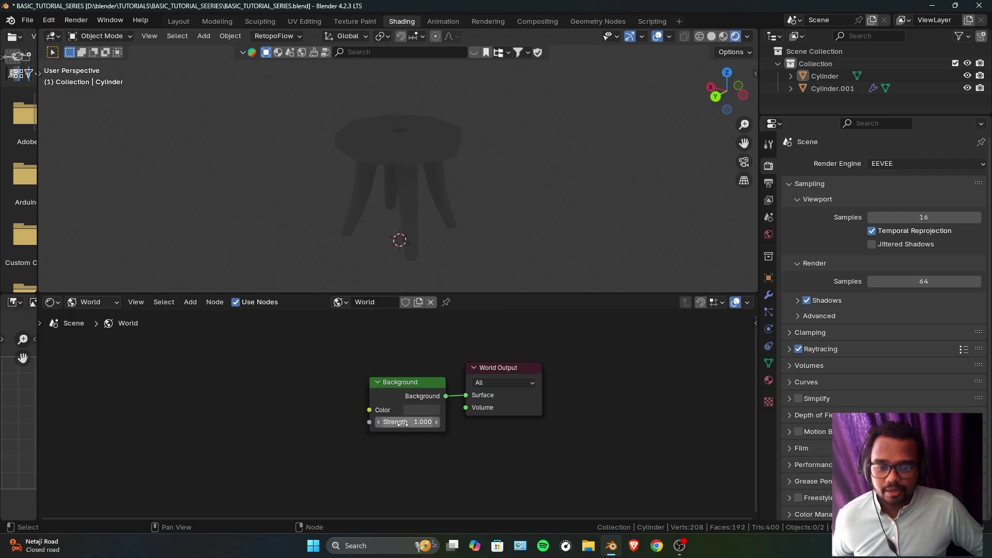
{"action": "key", "text": "Return"}
{"action": "left_click_drag", "start_coordinate": [408, 422], "coordinate": [429, 422]}
{"action": "key", "text": "BackSpace"}
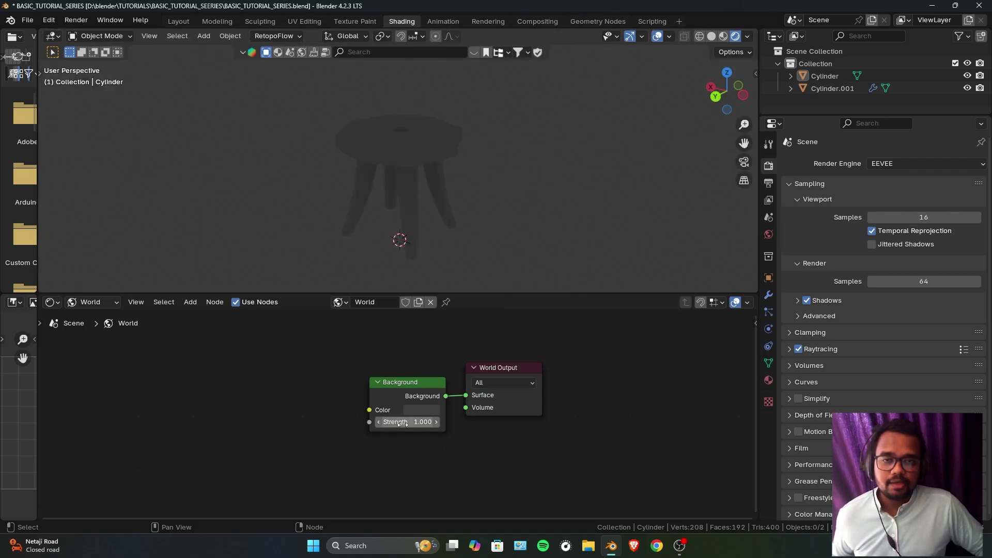
{"action": "left_click", "coordinate": [414, 410]}
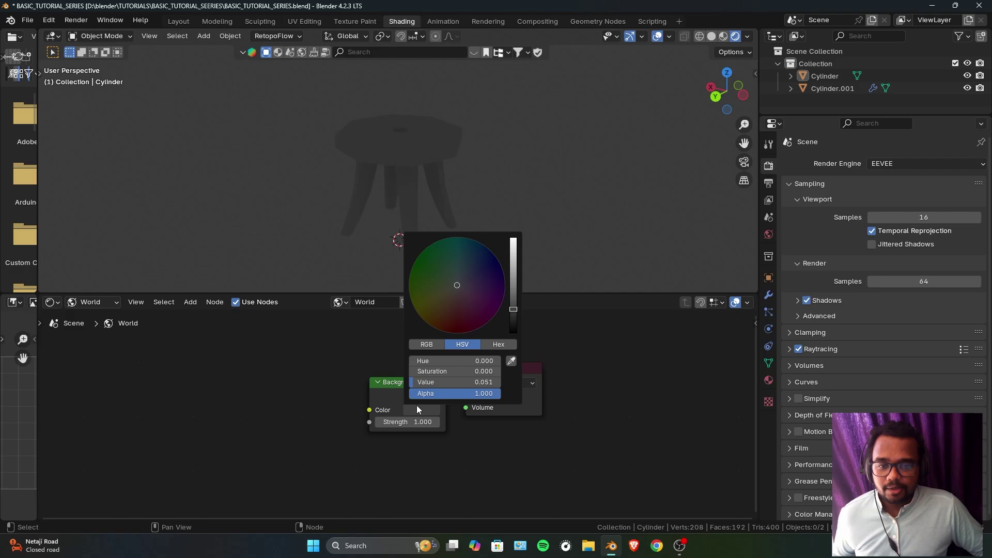
{"action": "left_click_drag", "start_coordinate": [464, 272], "coordinate": [461, 279]}
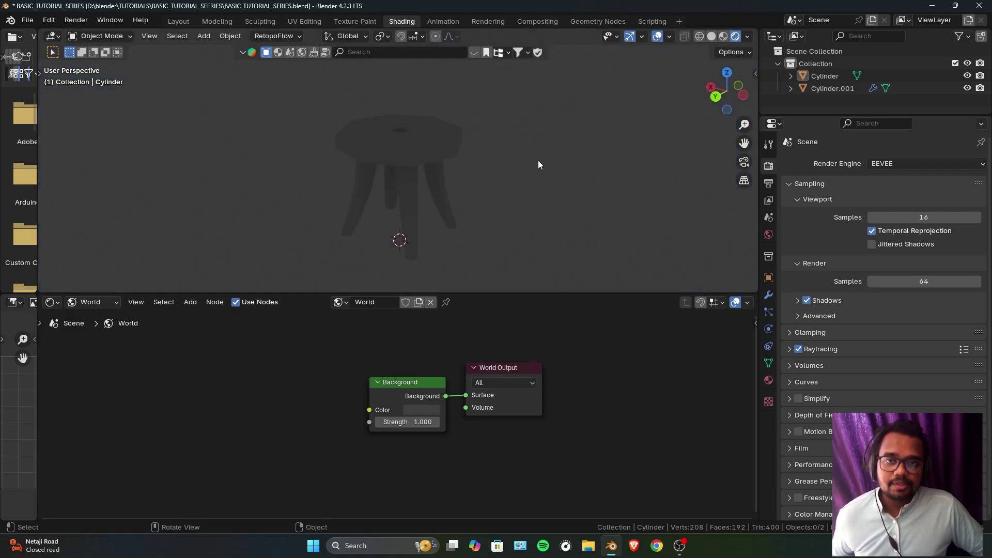
Switch the viewport to Material Preview and light it with the green forest environment preset.
{"action": "left_click", "coordinate": [723, 36]}
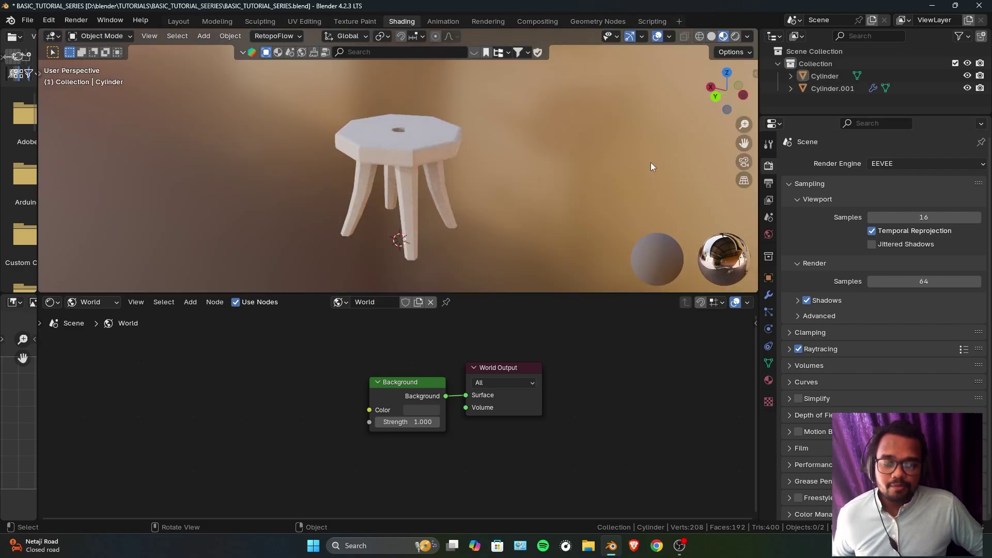
{"action": "middle_click_drag", "start_coordinate": [719, 264], "coordinate": [591, 171]}
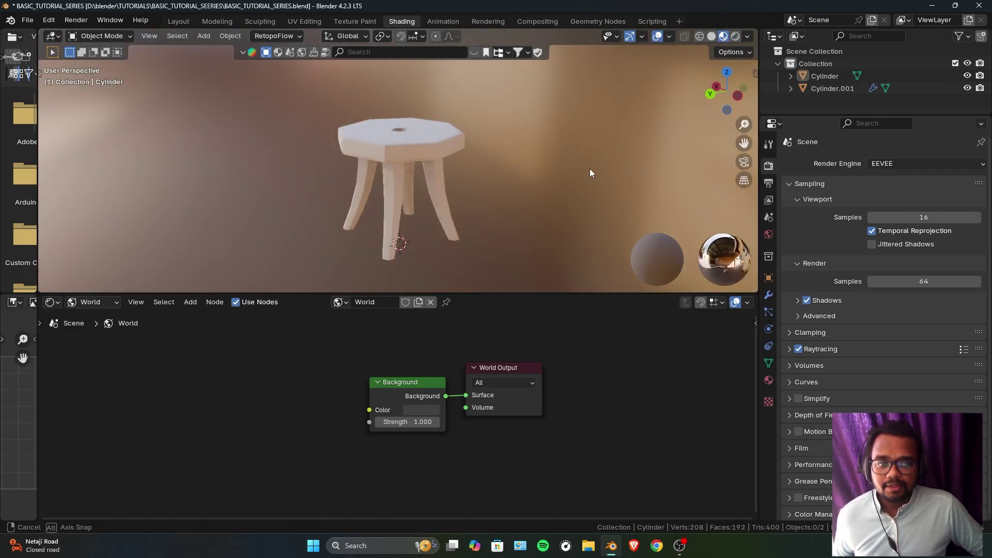
{"action": "left_click", "coordinate": [748, 36]}
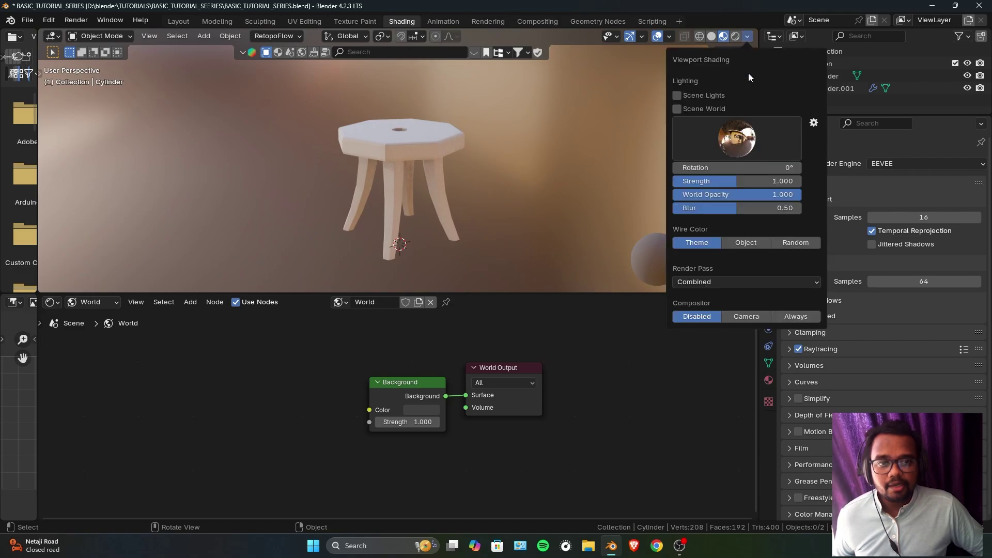
{"action": "left_click", "coordinate": [744, 142]}
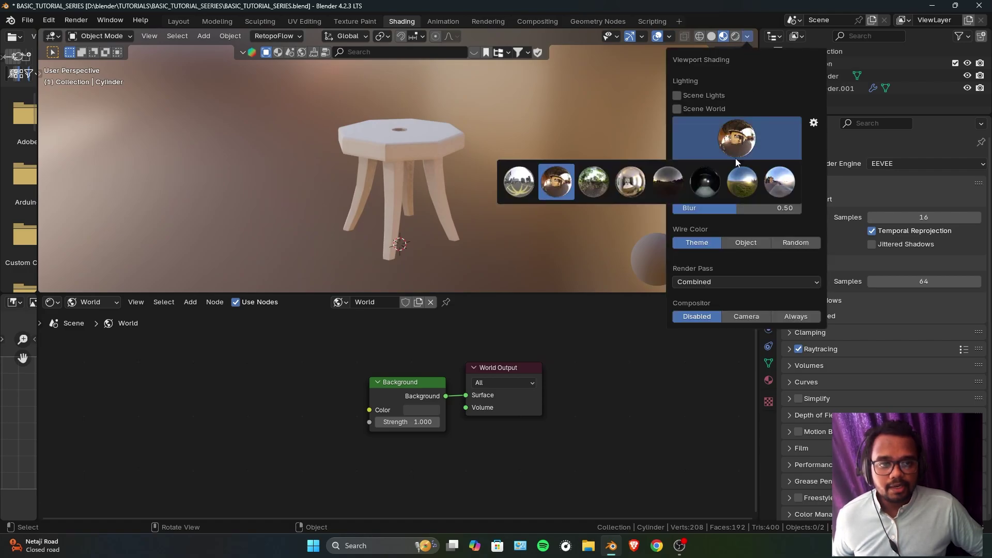
{"action": "left_click", "coordinate": [592, 182]}
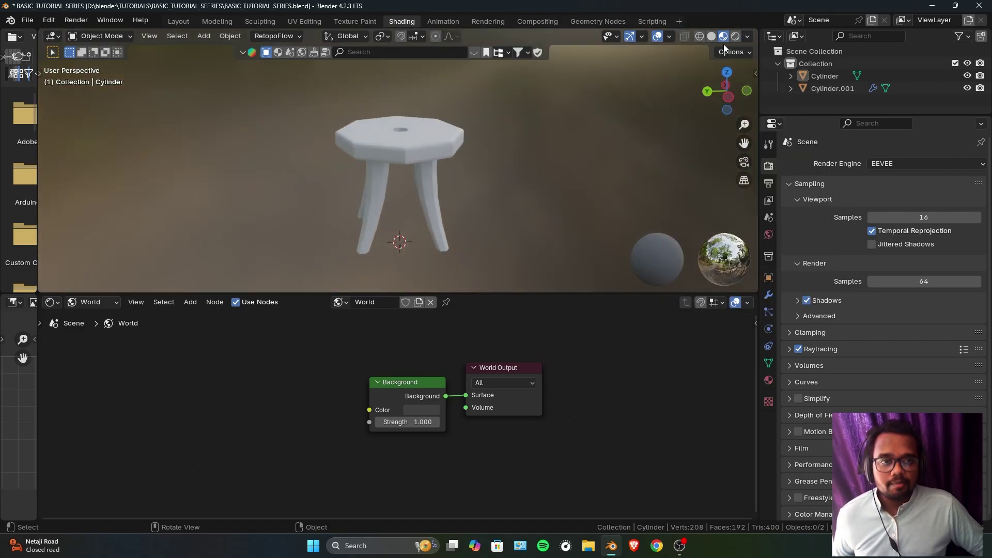
Return to Rendered shading and add an Environment Texture with Mapping and Texture Coordinate nodes to the Background node.
{"action": "left_click", "coordinate": [734, 36]}
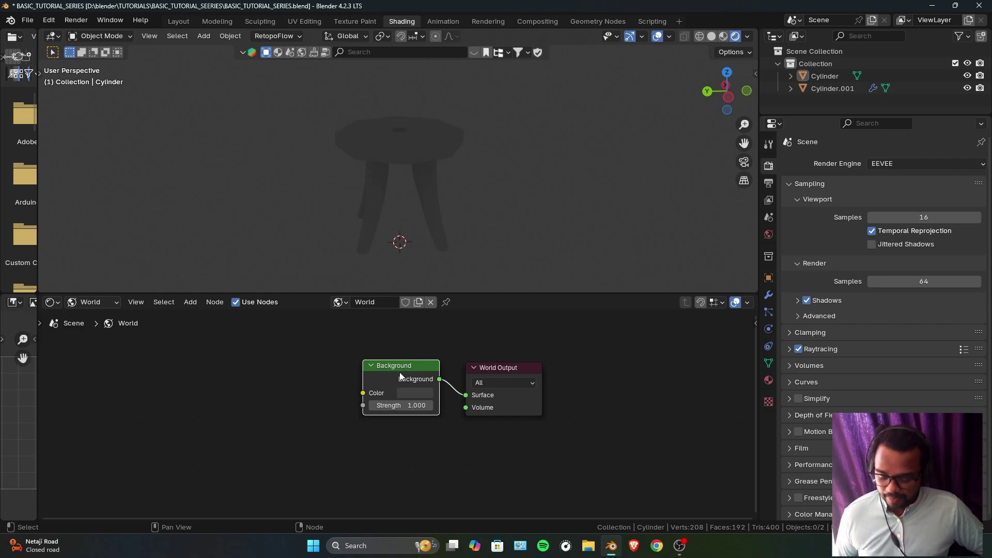
{"action": "left_click_drag", "start_coordinate": [404, 379], "coordinate": [395, 385]}
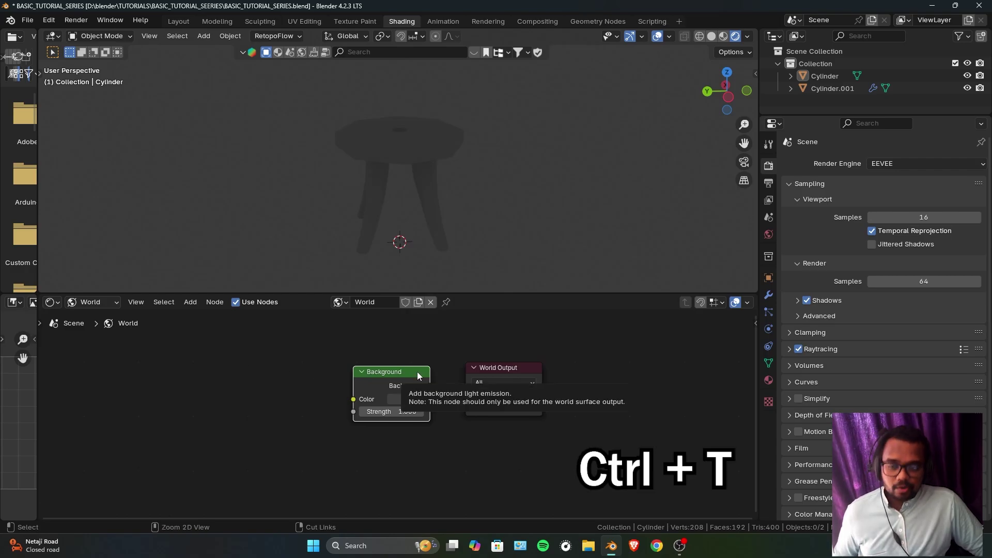
{"action": "key", "text": "ctrl+t"}
{"action": "key", "text": "Home"}
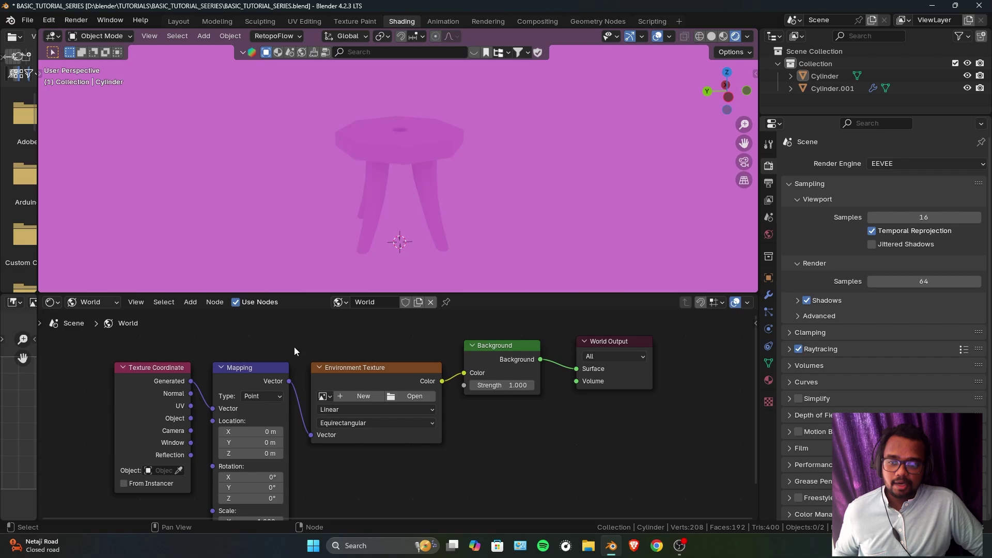
Move the Environment Texture node up in line with the Background node.
{"action": "left_click_drag", "start_coordinate": [172, 355], "coordinate": [396, 486]}
{"action": "left_click_drag", "start_coordinate": [405, 373], "coordinate": [368, 354]}
{"action": "left_click", "coordinate": [491, 448]}
{"action": "middle_click_drag", "start_coordinate": [464, 414], "coordinate": [460, 383], "text": "ctrl"}
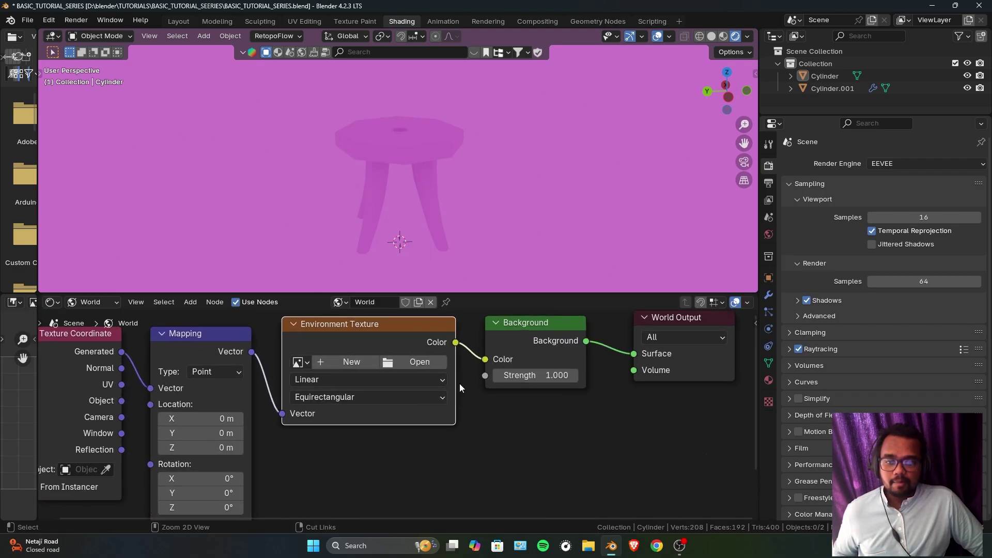
Load artist_workshop_2k.hdr from the HDRI folder into the world's Environment Texture node.
{"action": "left_click", "coordinate": [408, 361]}
{"action": "scroll", "coordinate": [261, 356], "scroll_direction": "down", "scroll_amount": 5}
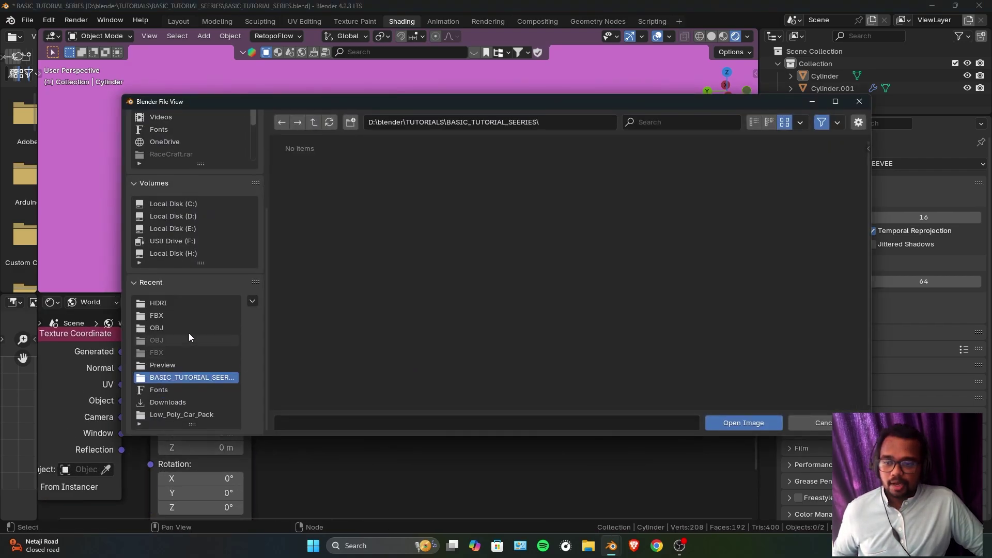
{"action": "left_click", "coordinate": [192, 303]}
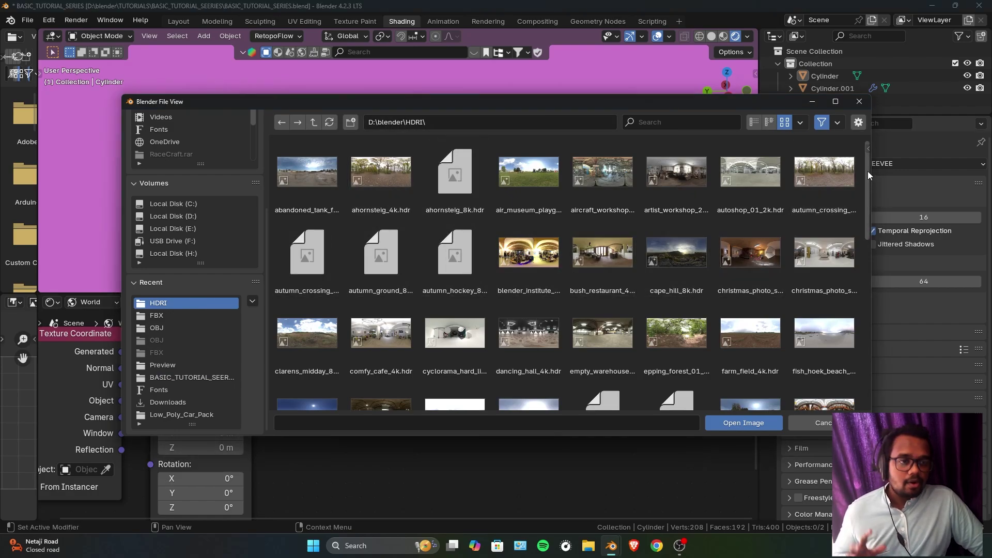
{"action": "mouse_move", "coordinate": [867, 172]}
{"action": "left_mouse_down"}
{"action": "mouse_move", "coordinate": [867, 253]}
{"action": "mouse_move", "coordinate": [876, 175]}
{"action": "left_mouse_up"}
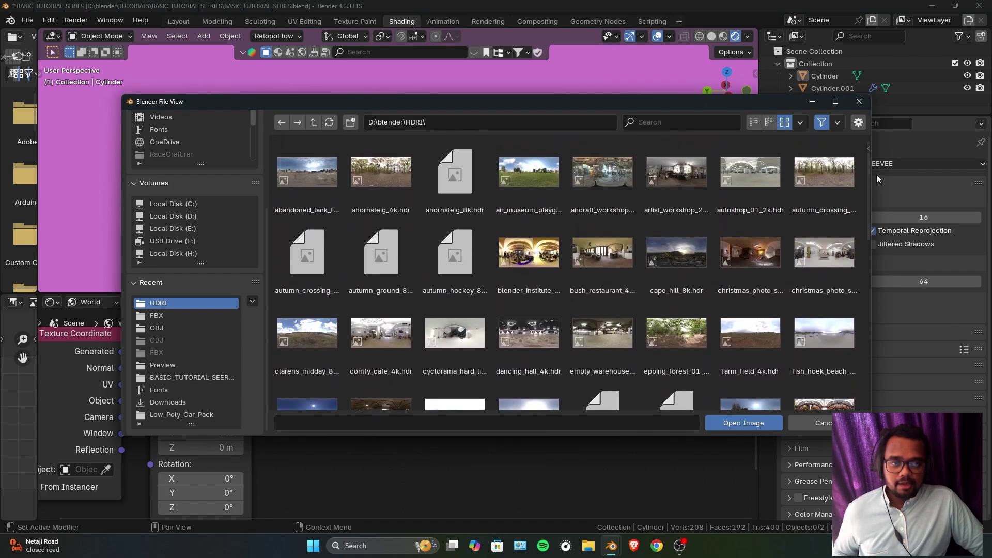
{"action": "left_click", "coordinate": [682, 190]}
{"action": "double_click", "coordinate": [682, 190]}
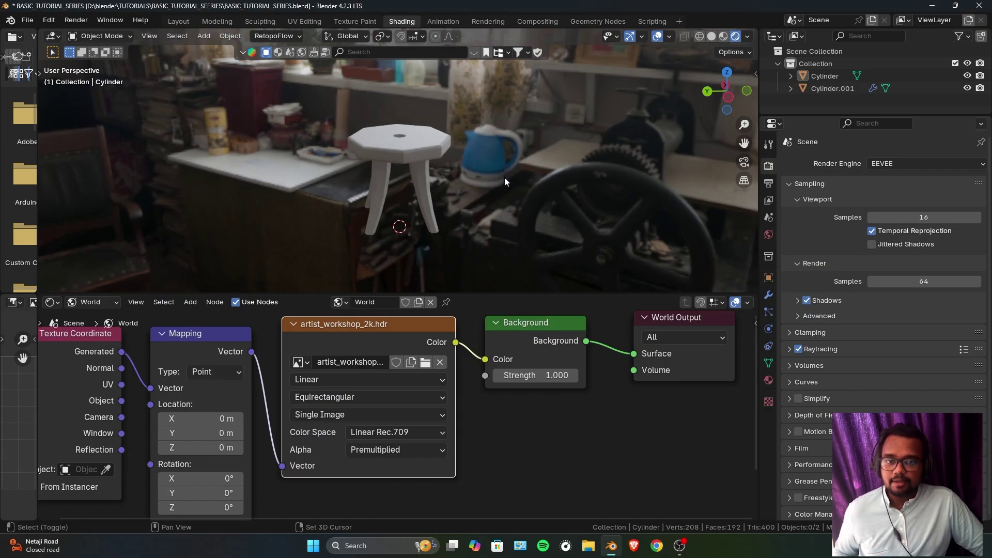
Switch the shader editor from World to Object shading.
{"action": "middle_click_drag", "start_coordinate": [504, 178], "coordinate": [149, 324]}
{"action": "left_click", "coordinate": [100, 305]}
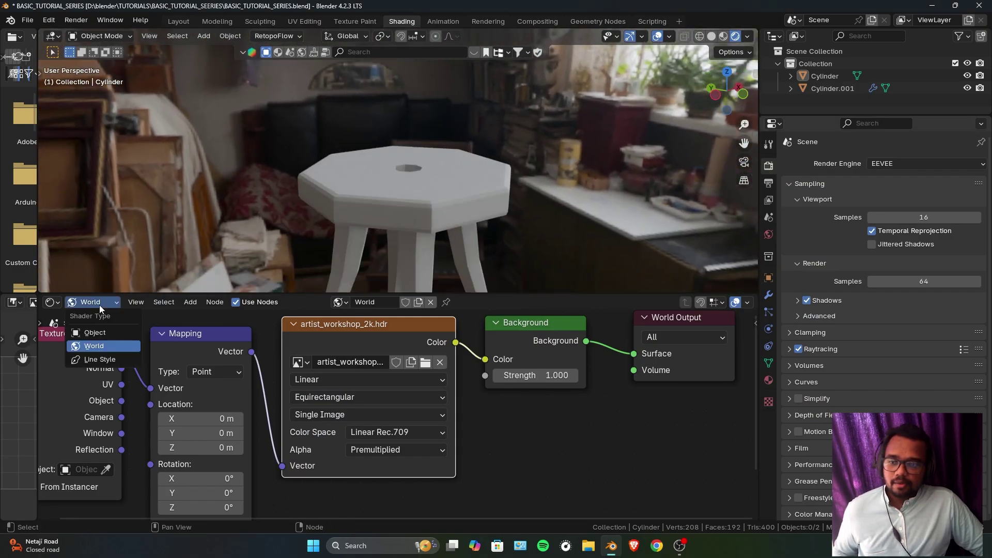
{"action": "left_click", "coordinate": [106, 333]}
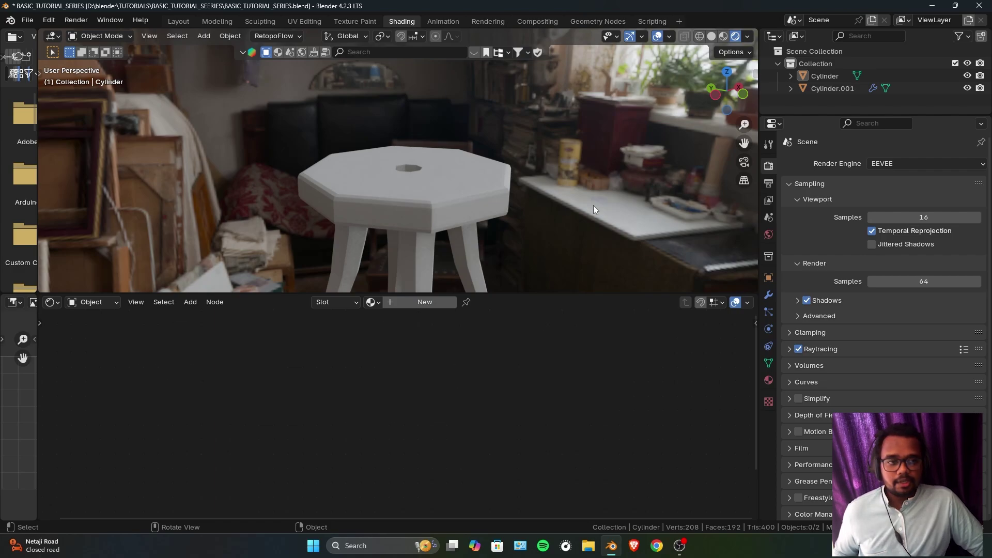
Set the render engine to Cycles on GPU Compute with 200 maximum viewport samples.
{"action": "left_click", "coordinate": [894, 164]}
{"action": "left_click", "coordinate": [893, 205]}
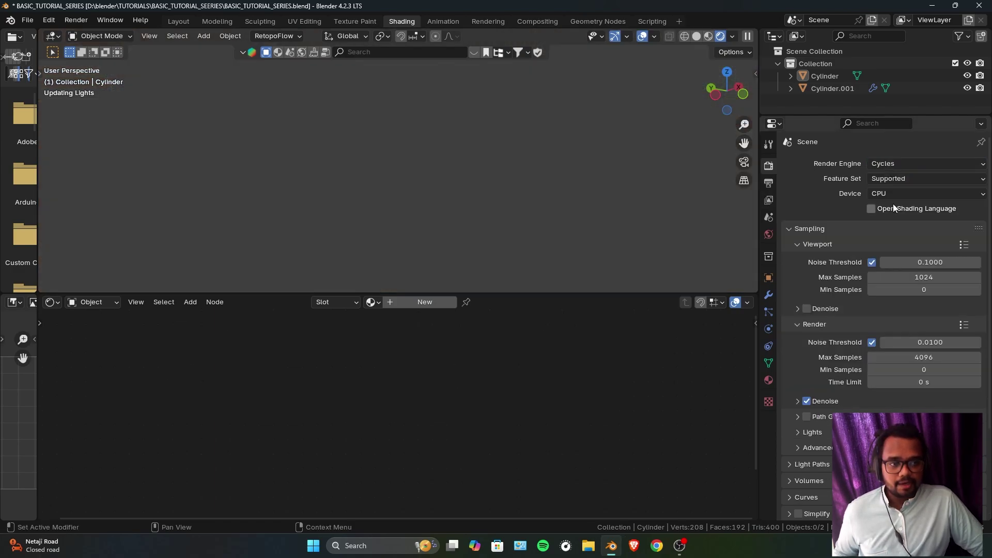
{"action": "left_click", "coordinate": [899, 193]}
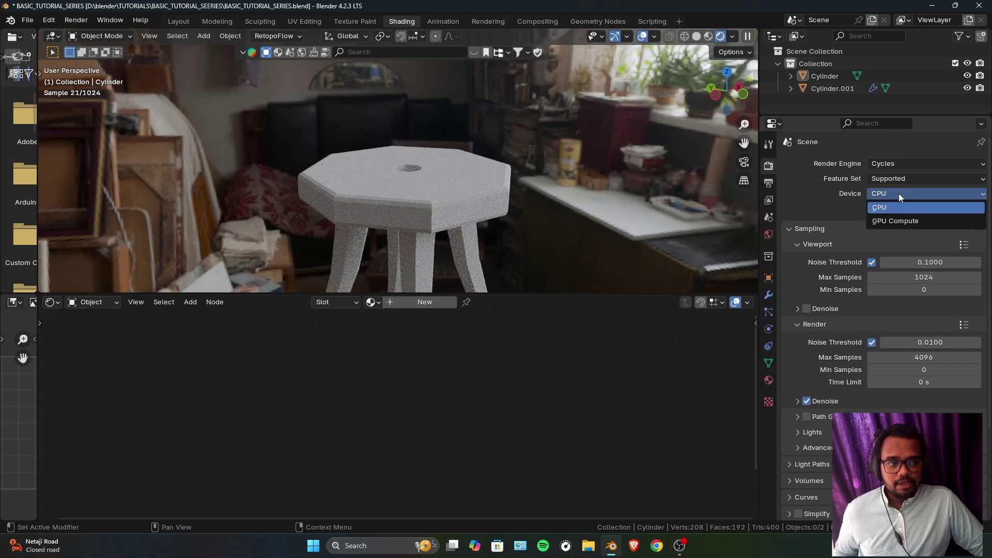
{"action": "left_click", "coordinate": [897, 221]}
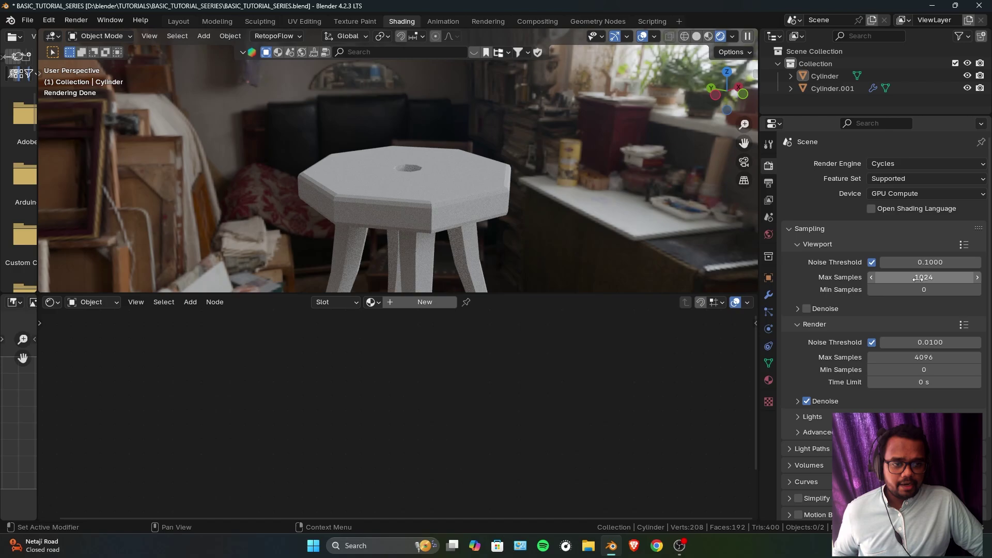
{"action": "left_click", "coordinate": [939, 278]}
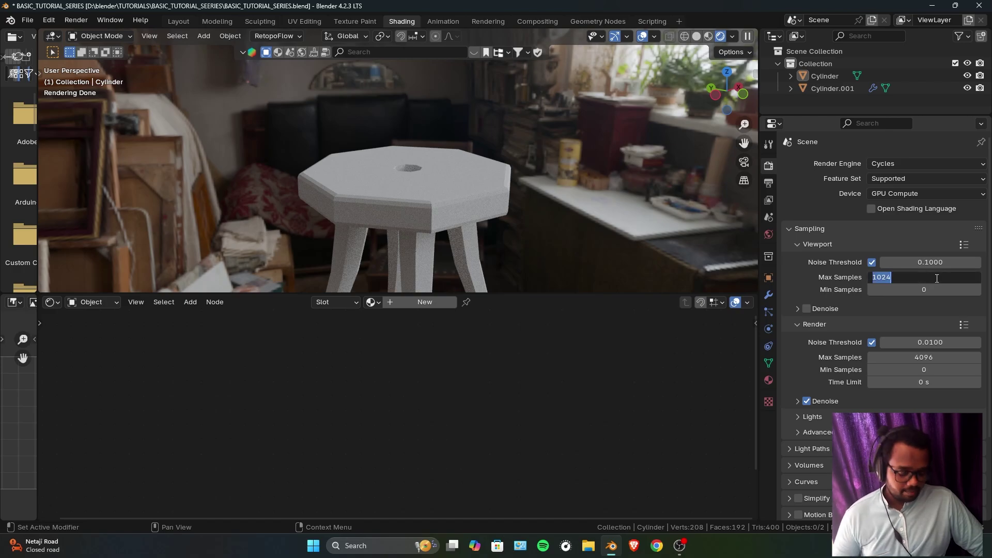
{"action": "key", "text": "Return"}
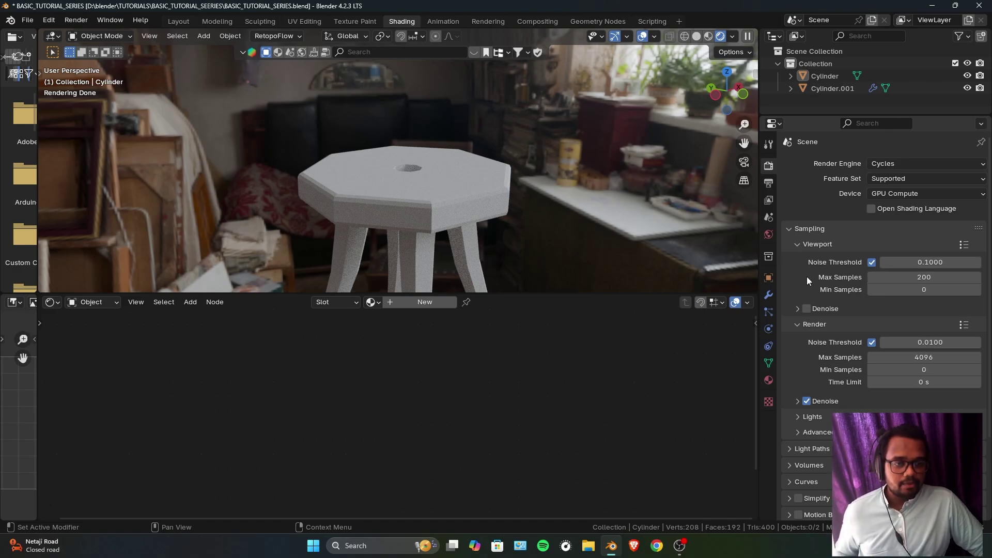
Create a new material on the stool's seat and name it Table_Top.
{"action": "middle_click_drag", "start_coordinate": [448, 175], "coordinate": [497, 127]}
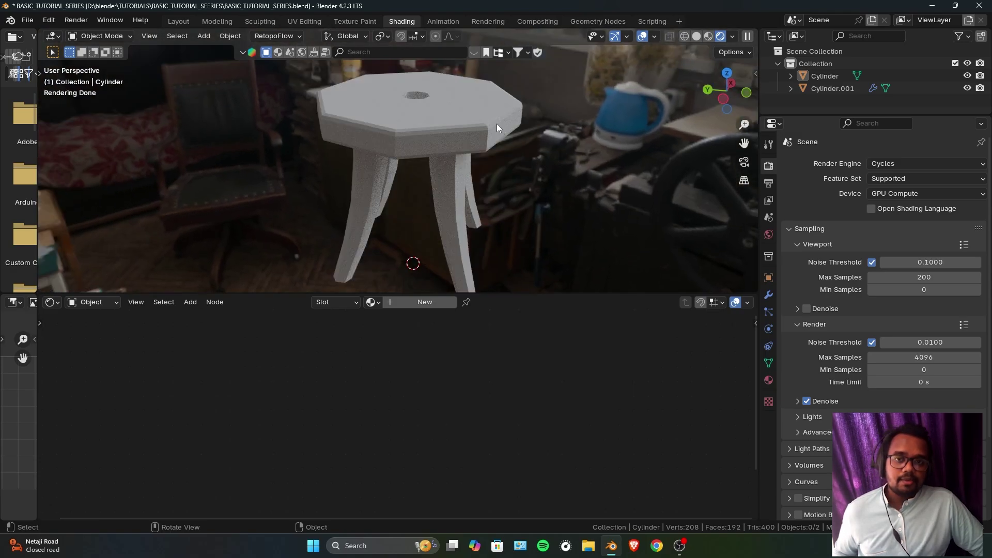
{"action": "left_click", "coordinate": [497, 123]}
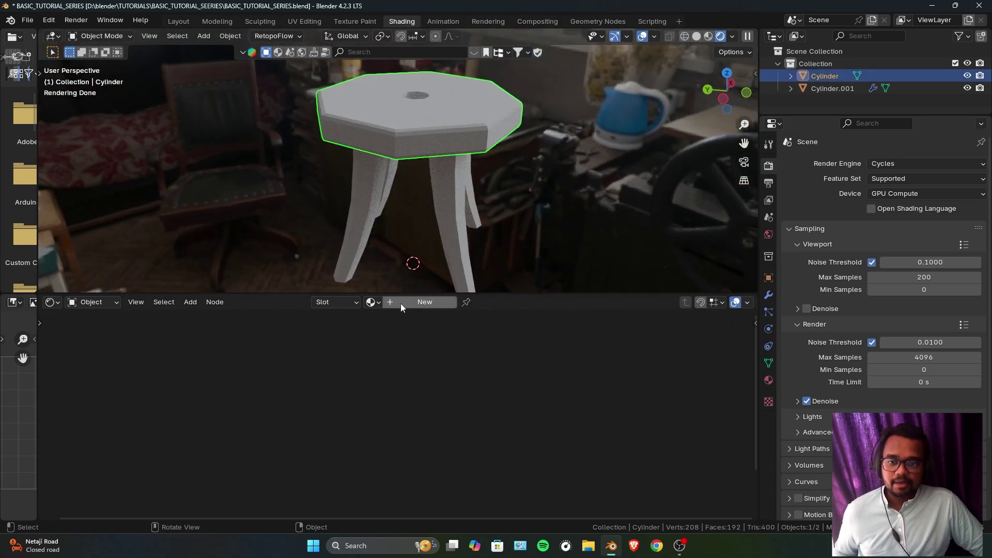
{"action": "left_click", "coordinate": [417, 302]}
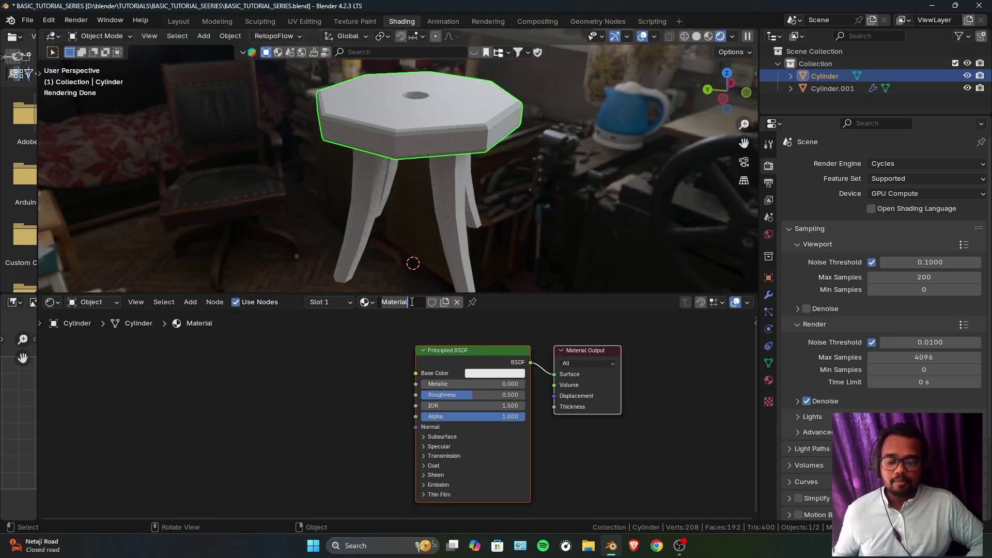
{"action": "type", "text": "Table_Top"}
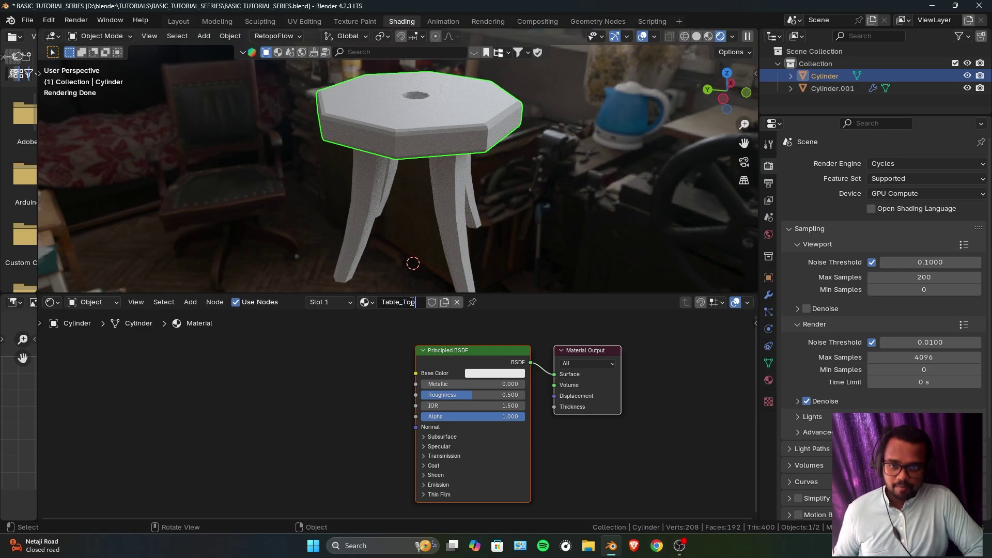
{"action": "left_click", "coordinate": [550, 346]}
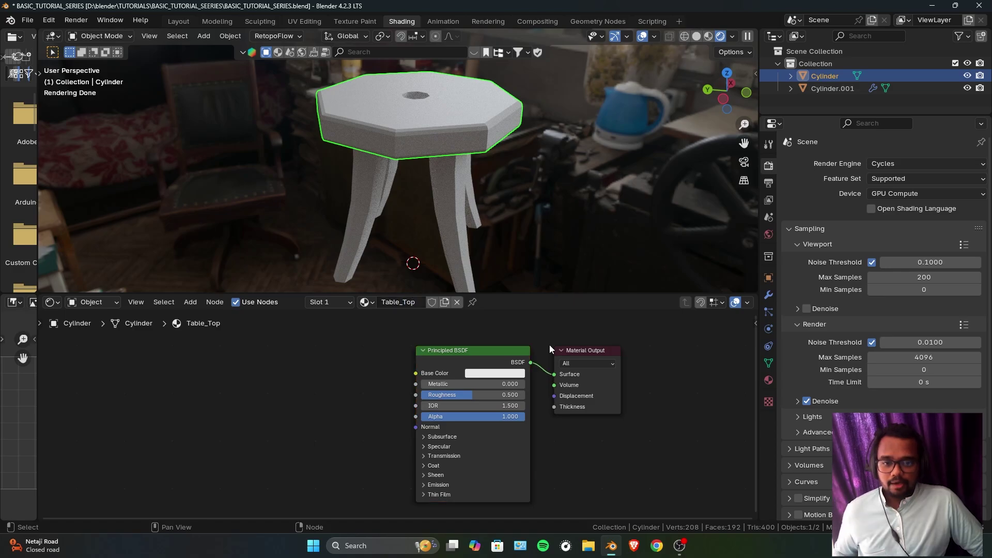
Reposition the Principled BSDF and Material Output nodes slightly so they sit neatly side by side.
{"action": "middle_click_drag", "start_coordinate": [549, 336], "coordinate": [563, 366], "text": "ctrl"}
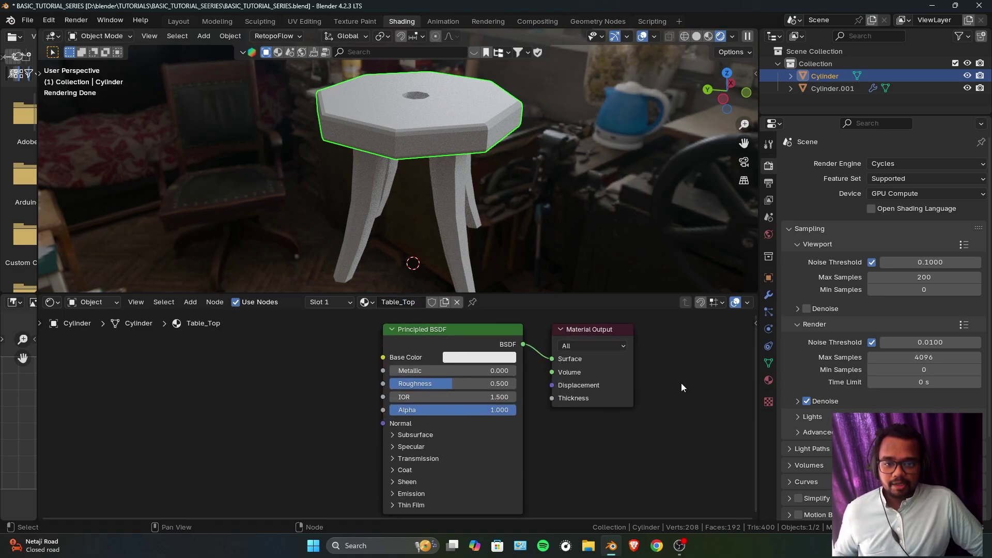
{"action": "middle_click_drag", "start_coordinate": [680, 387], "coordinate": [654, 394]}
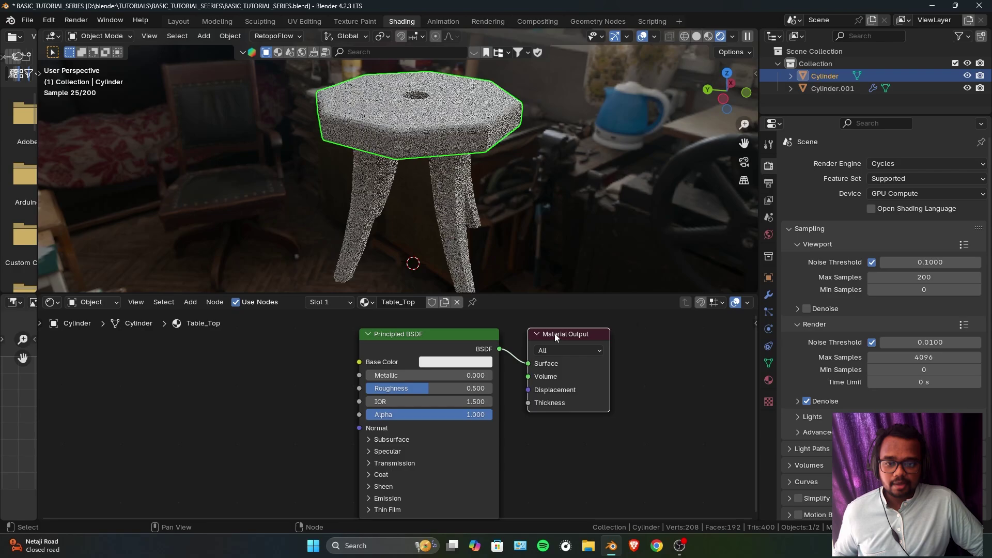
{"action": "left_click_drag", "start_coordinate": [554, 333], "coordinate": [563, 334]}
{"action": "left_click_drag", "start_coordinate": [436, 337], "coordinate": [447, 336]}
{"action": "left_click_drag", "start_coordinate": [580, 336], "coordinate": [581, 337]}
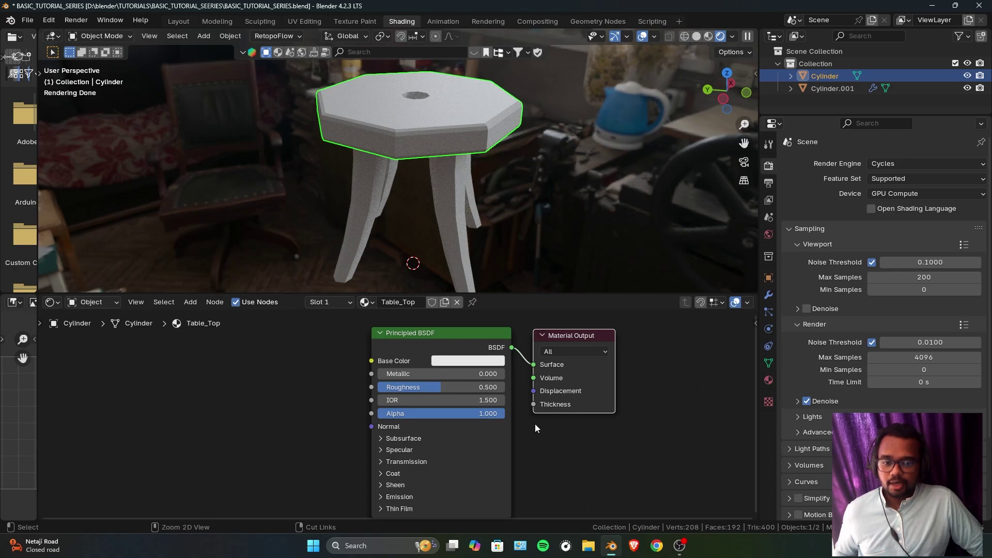
{"action": "scroll", "coordinate": [535, 426], "scroll_direction": "down", "scroll_amount": 2}
{"action": "scroll", "coordinate": [517, 437], "scroll_direction": "up", "scroll_amount": 1}
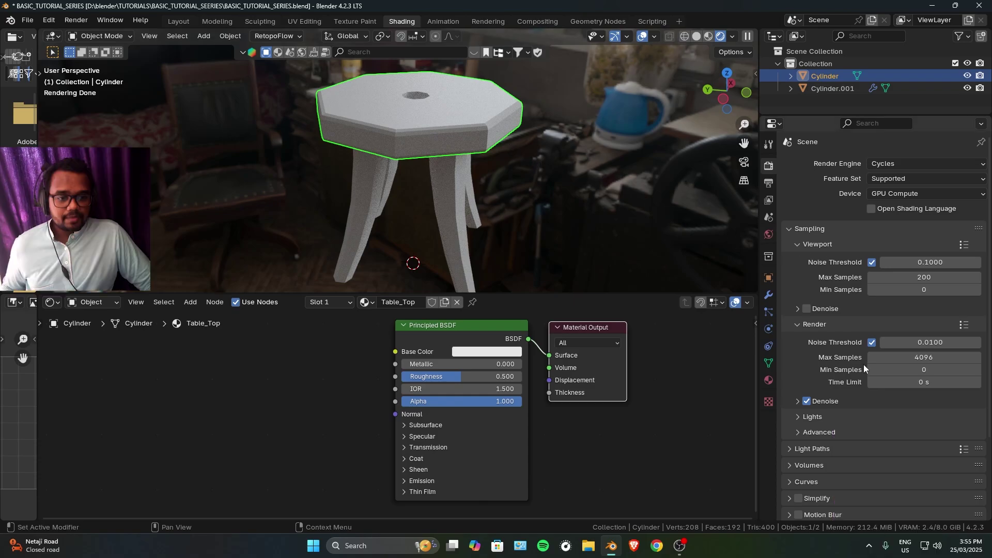
Examine the Table_Top material's Surface settings in the material properties, including its Subsurface options.
{"action": "left_click", "coordinate": [770, 382]}
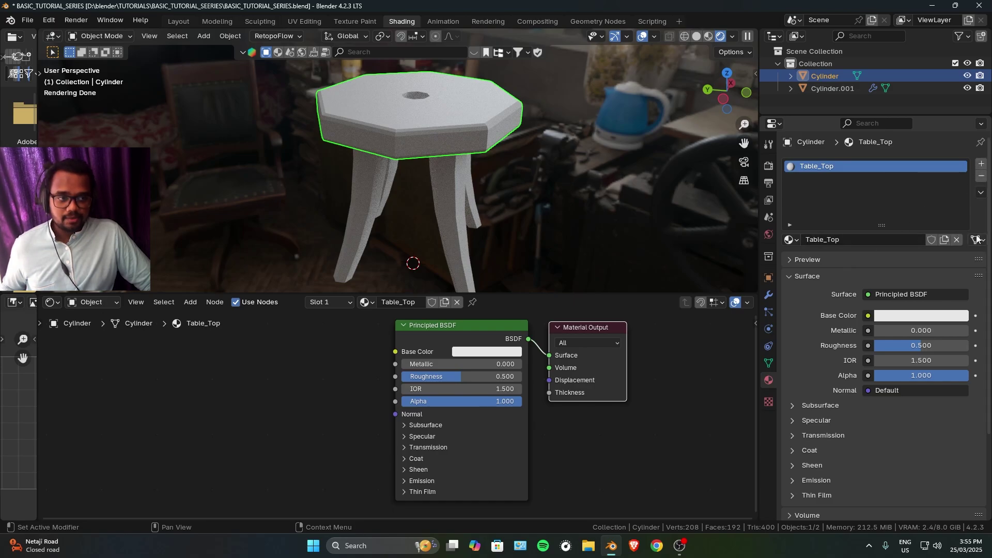
{"action": "scroll", "coordinate": [817, 312], "scroll_direction": "down", "scroll_amount": 5}
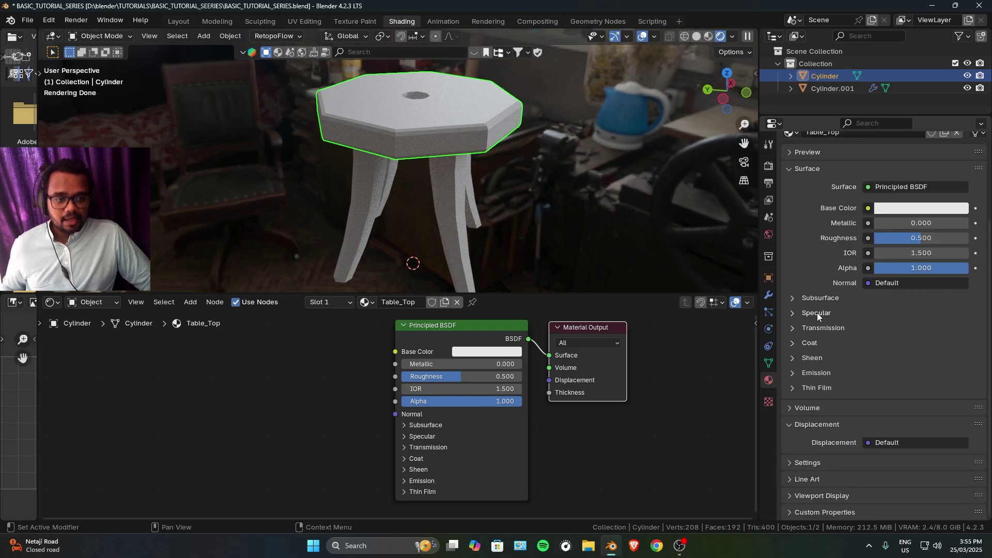
{"action": "left_click", "coordinate": [822, 297]}
{"action": "scroll", "coordinate": [820, 364], "scroll_direction": "down", "scroll_amount": 5}
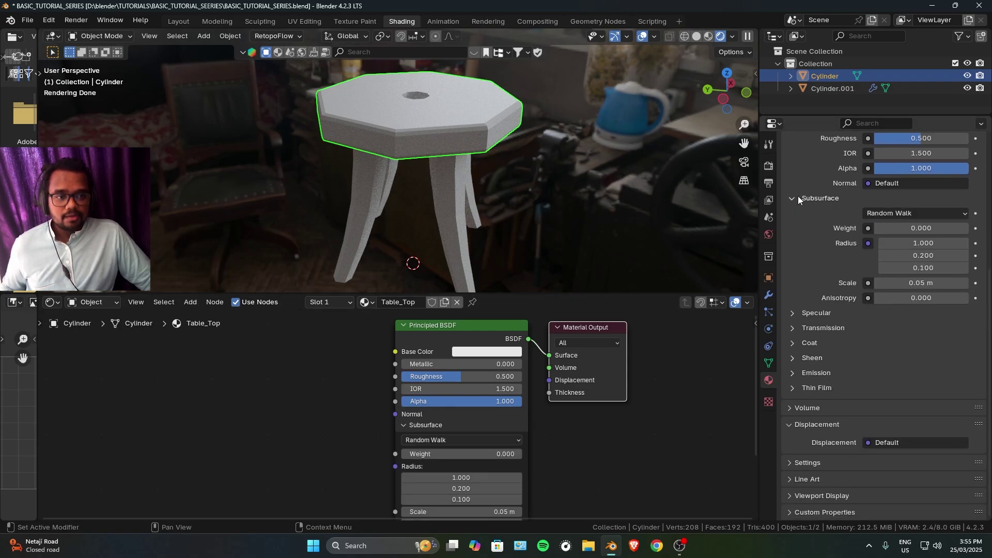
{"action": "middle_click_drag", "start_coordinate": [790, 198], "coordinate": [793, 298]}
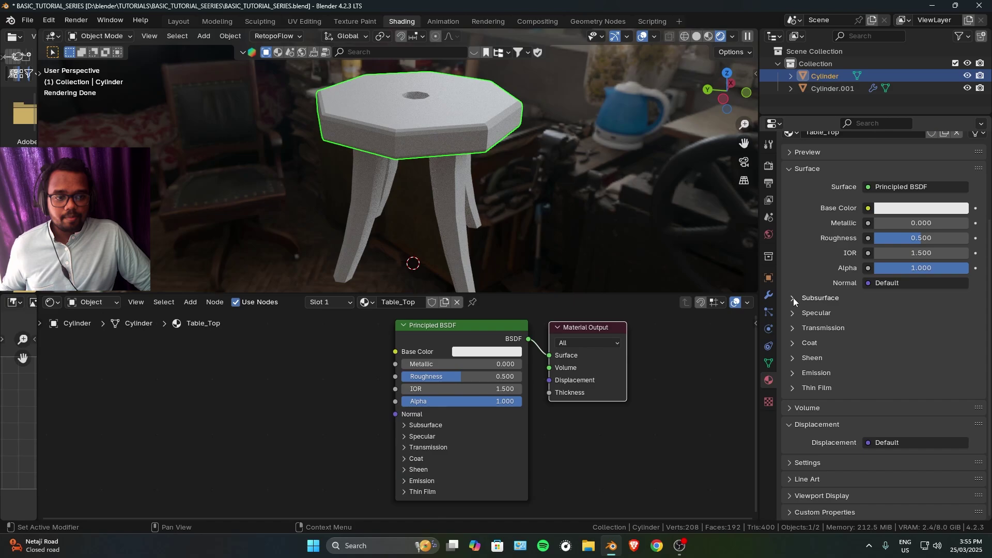
{"action": "middle_click_drag", "start_coordinate": [527, 449], "coordinate": [507, 422]}
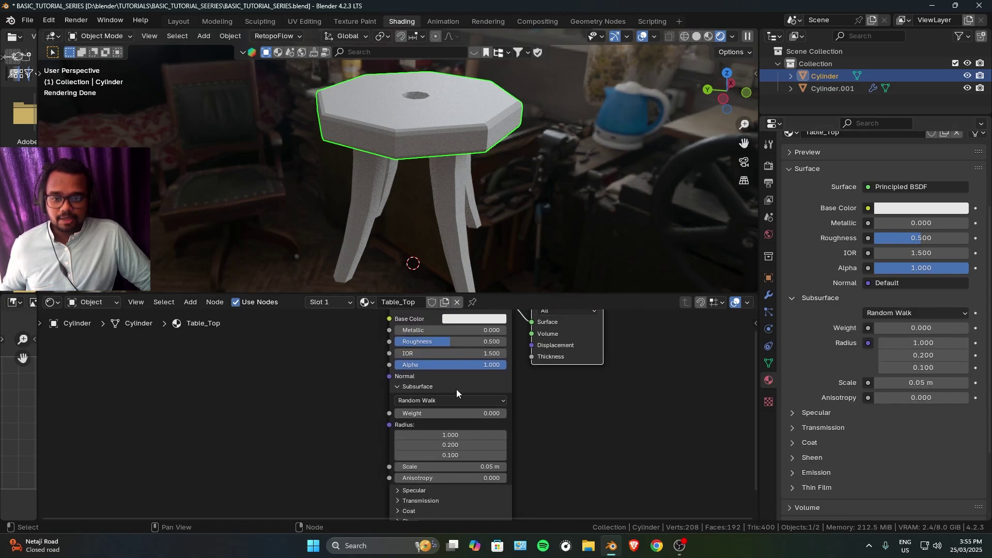
{"action": "left_click", "coordinate": [790, 298]}
{"action": "left_click", "coordinate": [789, 171]}
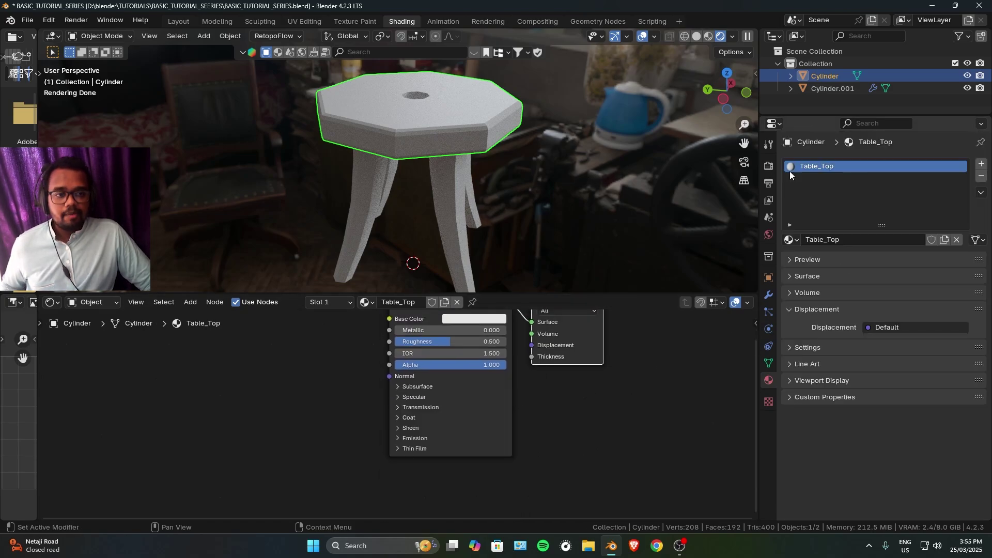
{"action": "left_click", "coordinate": [793, 279]}
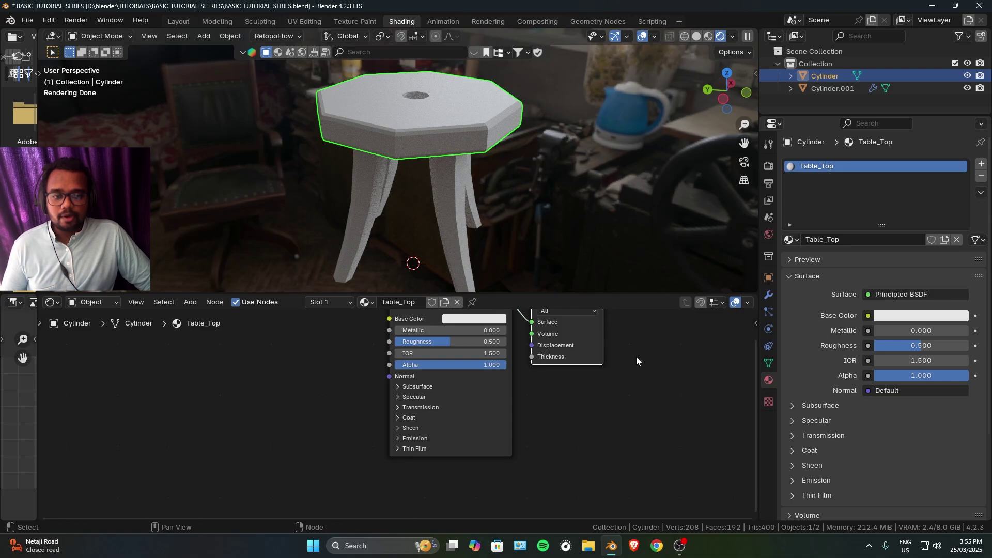
Compare the Table_Top surface properties with the Principled BSDF node, collapse them, and return to the render settings.
{"action": "middle_click_drag", "start_coordinate": [636, 357], "coordinate": [612, 406]}
{"action": "scroll", "coordinate": [835, 250], "scroll_direction": "down", "scroll_amount": 3}
{"action": "scroll", "coordinate": [835, 249], "scroll_direction": "up", "scroll_amount": 1}
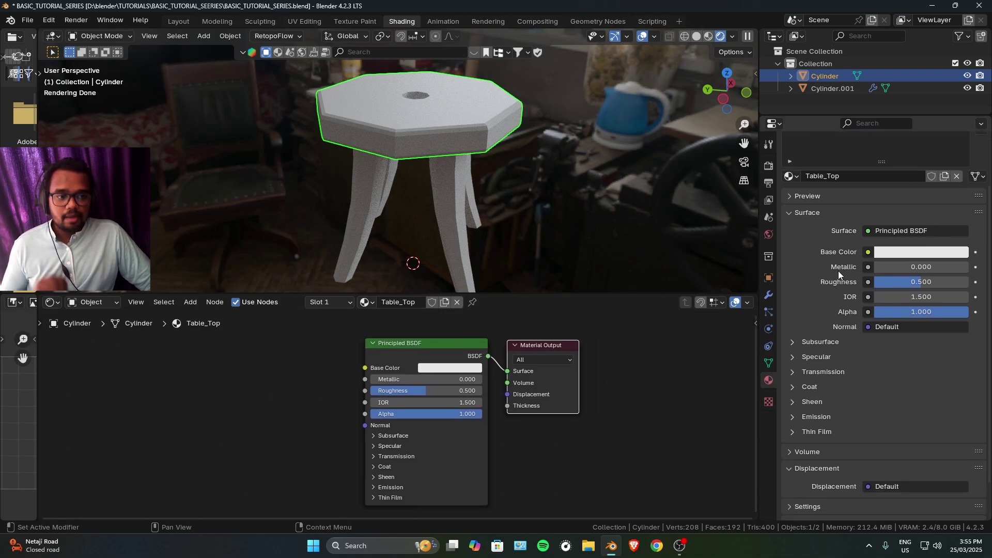
{"action": "middle_click_drag", "start_coordinate": [409, 390], "coordinate": [443, 376]}
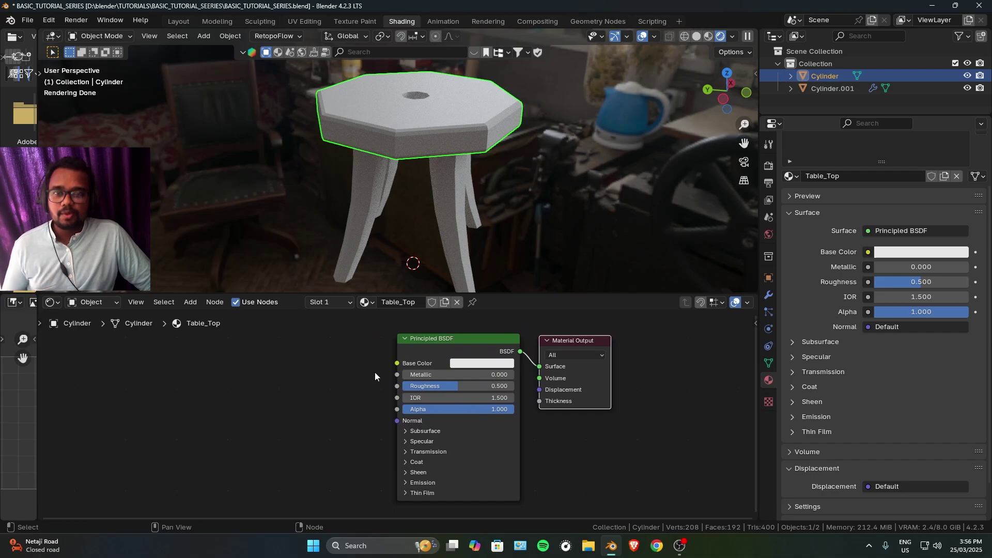
{"action": "middle_click_drag", "start_coordinate": [375, 372], "coordinate": [367, 367]}
{"action": "scroll", "coordinate": [845, 259], "scroll_direction": "up", "scroll_amount": 4}
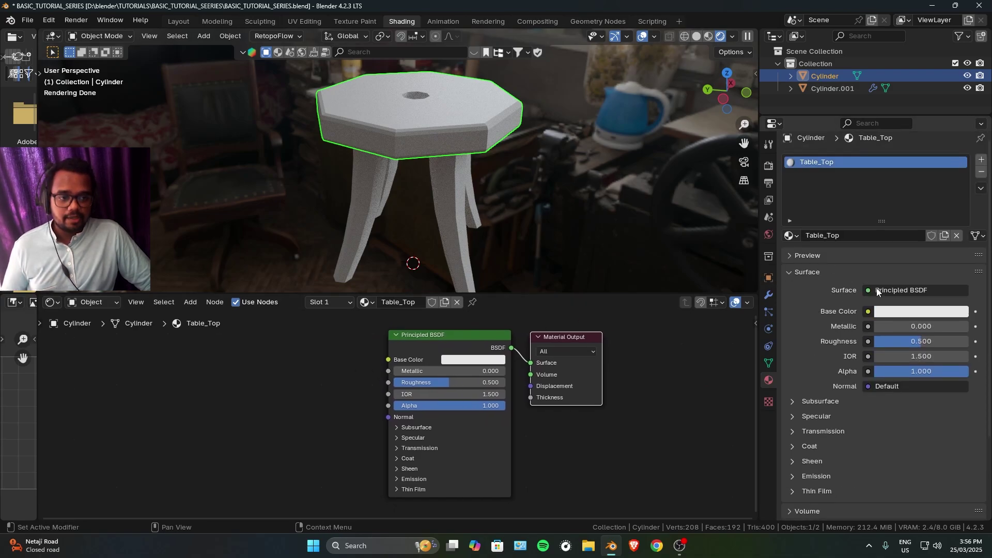
{"action": "left_click", "coordinate": [801, 274]}
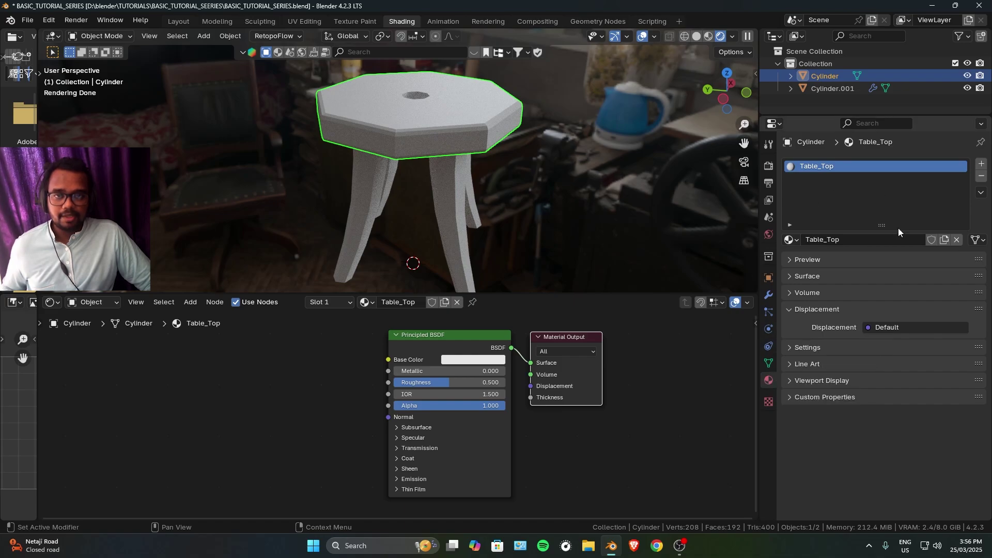
{"action": "left_click", "coordinate": [769, 166]}
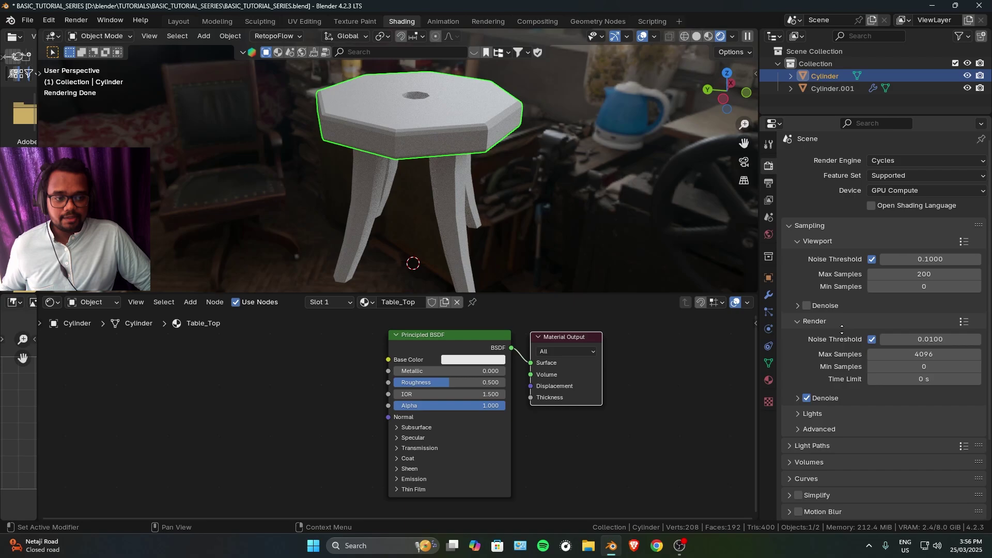
{"action": "scroll", "coordinate": [835, 265], "scroll_direction": "down", "scroll_amount": 2}
Set the Table_Top Principled BSDF base color to orange, with Hue 0.048, Saturation 0.946 and Value 0.801.
{"action": "middle_click_drag", "start_coordinate": [566, 179], "coordinate": [409, 150]}
{"action": "scroll", "coordinate": [592, 198], "scroll_direction": "up", "scroll_amount": 3}
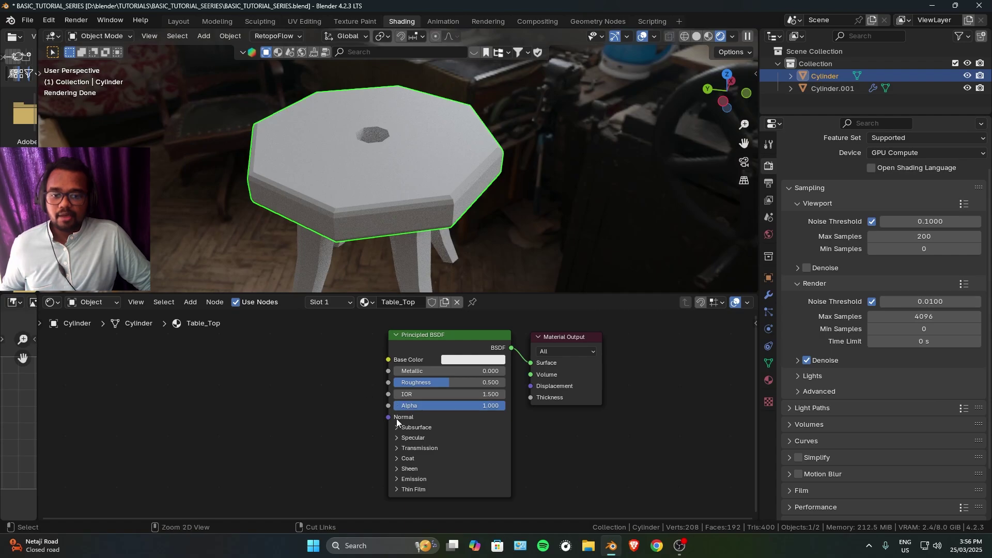
{"action": "scroll", "coordinate": [396, 419], "scroll_direction": "up", "scroll_amount": 3}
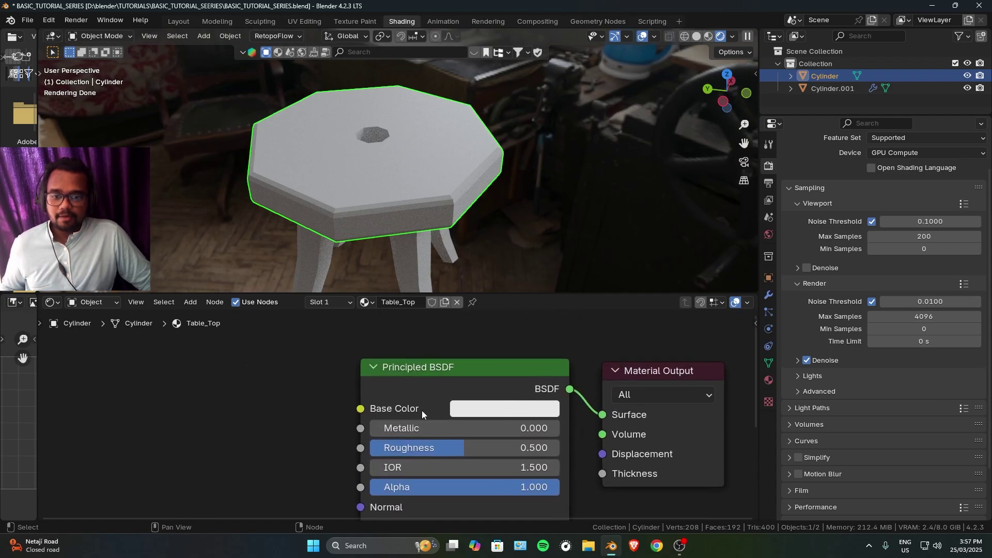
{"action": "left_click", "coordinate": [518, 411]}
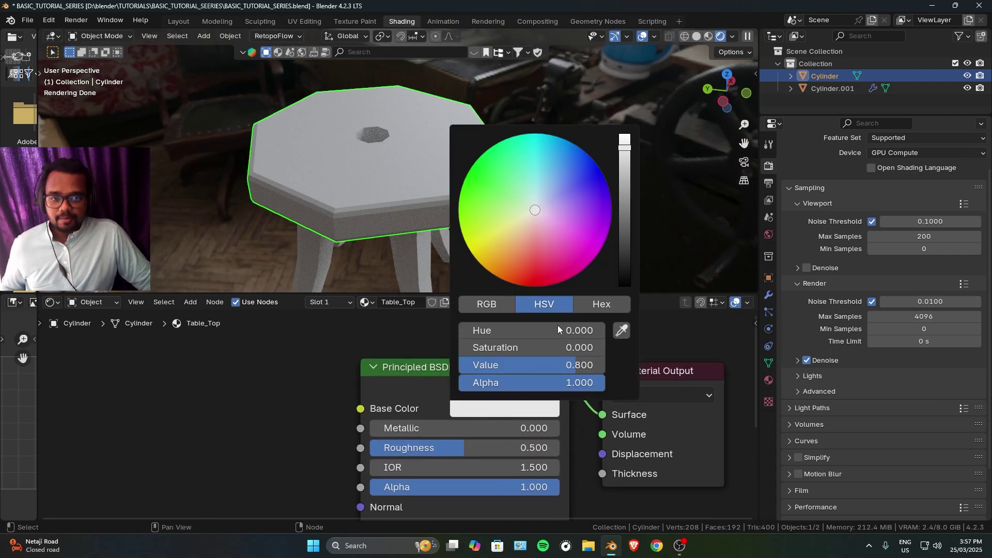
{"action": "left_click_drag", "start_coordinate": [538, 208], "coordinate": [508, 260]}
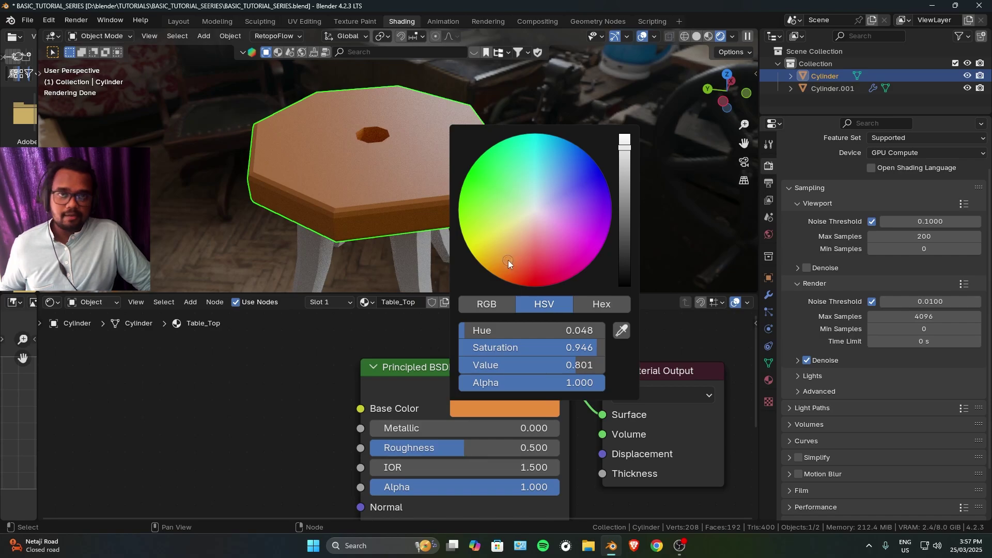
{"action": "scroll", "coordinate": [321, 392], "scroll_direction": "down", "scroll_amount": 2}
{"action": "middle_click_drag", "start_coordinate": [319, 416], "coordinate": [351, 403]}
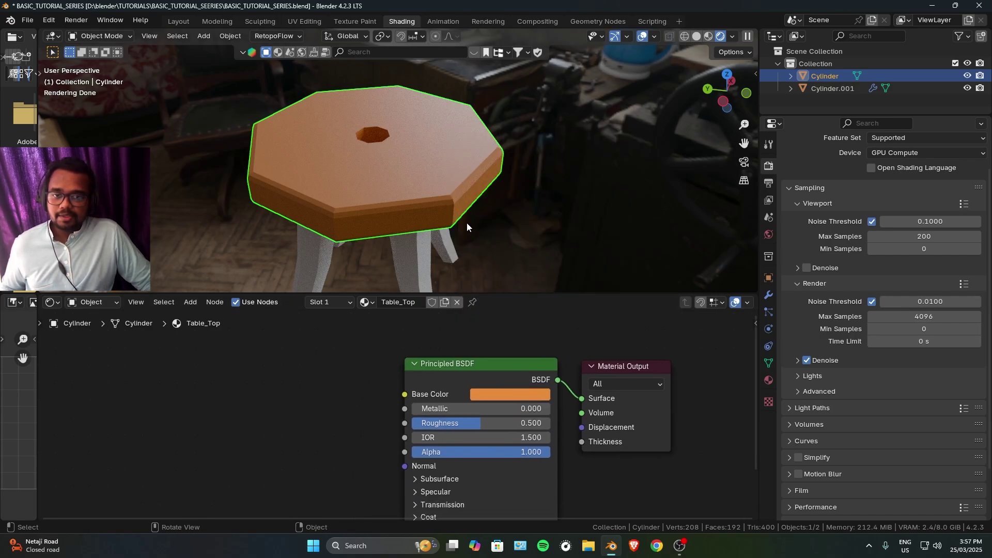
{"action": "middle_click_drag", "start_coordinate": [468, 227], "coordinate": [519, 216]}
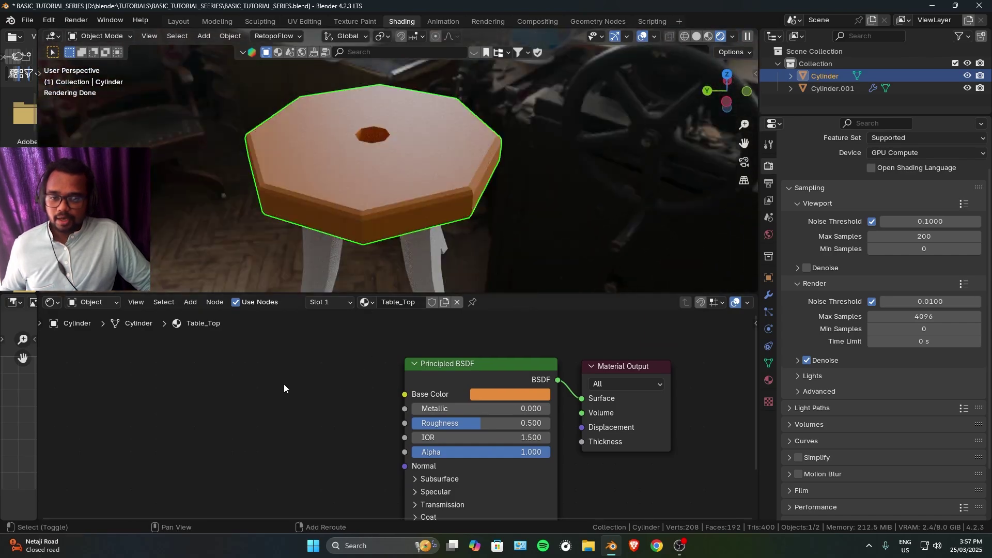
Add a Diffuse BSDF shader node beside the Principled BSDF in the Table_Top material.
{"action": "key", "text": "shift+a"}
{"action": "mouse_move", "coordinate": [277, 371]}
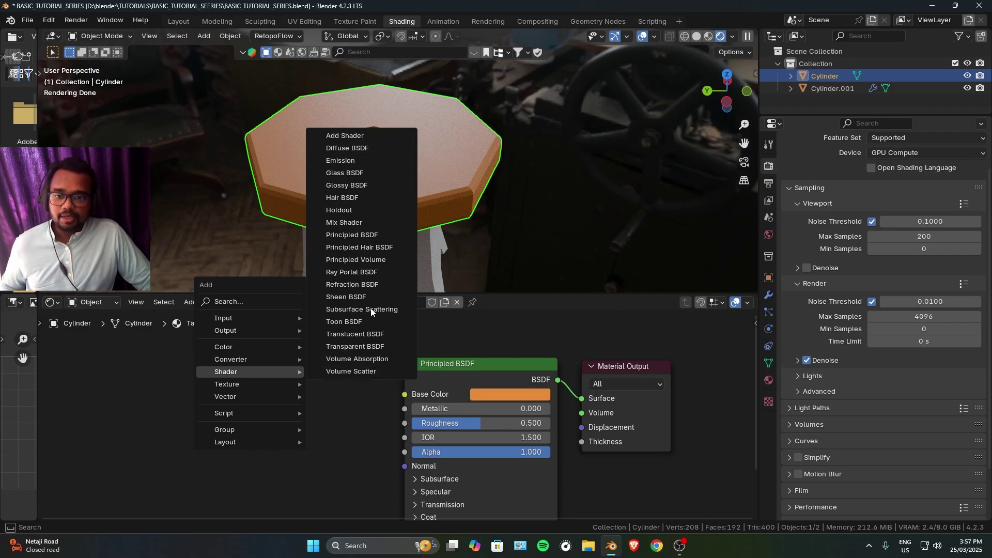
{"action": "left_click", "coordinate": [379, 147]}
{"action": "left_click", "coordinate": [298, 358]}
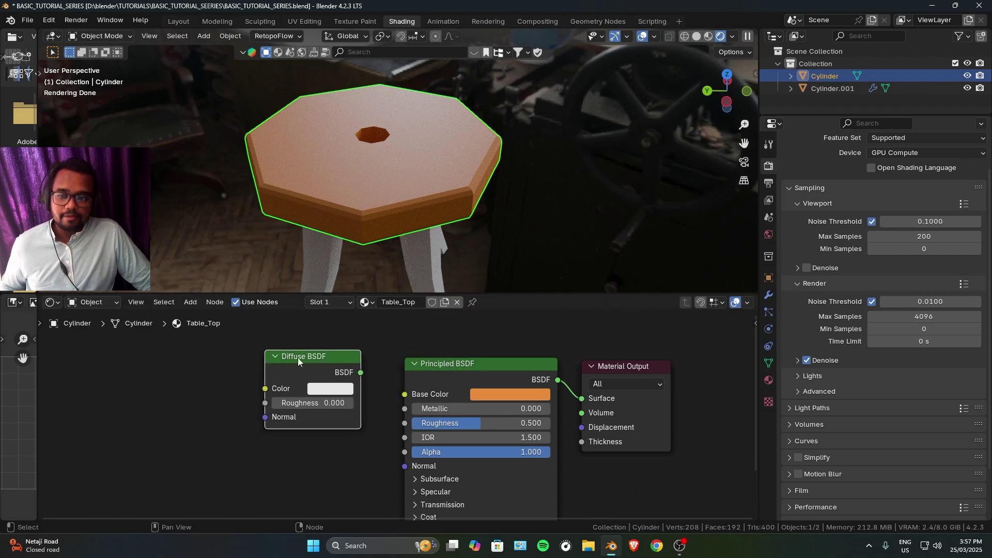
Spread out the two shader nodes to compare Diffuse BSDF with Principled BSDF, and delete the Diffuse BSDF node.
{"action": "left_click_drag", "start_coordinate": [488, 364], "coordinate": [467, 415]}
{"action": "scroll", "coordinate": [373, 367], "scroll_direction": "down", "scroll_amount": 2}
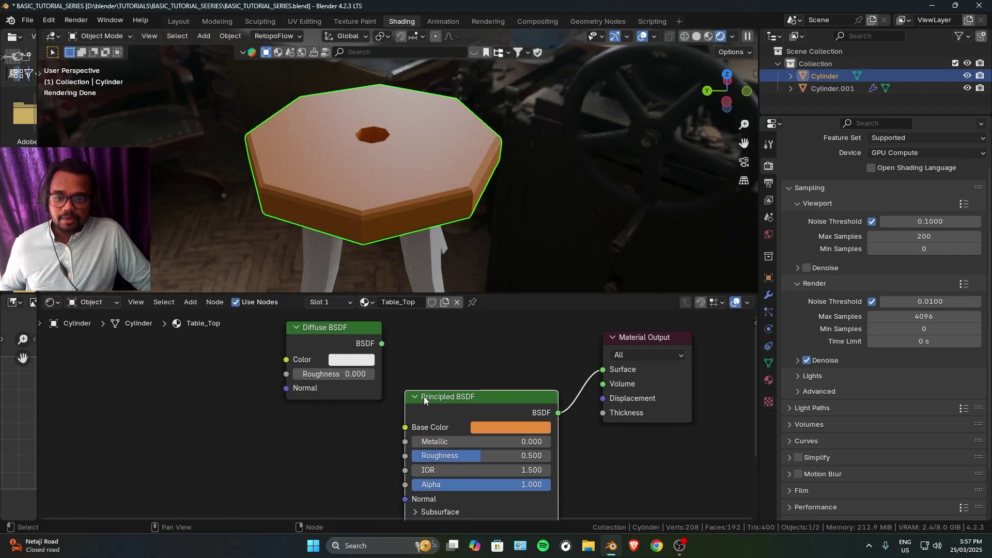
{"action": "scroll", "coordinate": [431, 399], "scroll_direction": "down", "scroll_amount": 2}
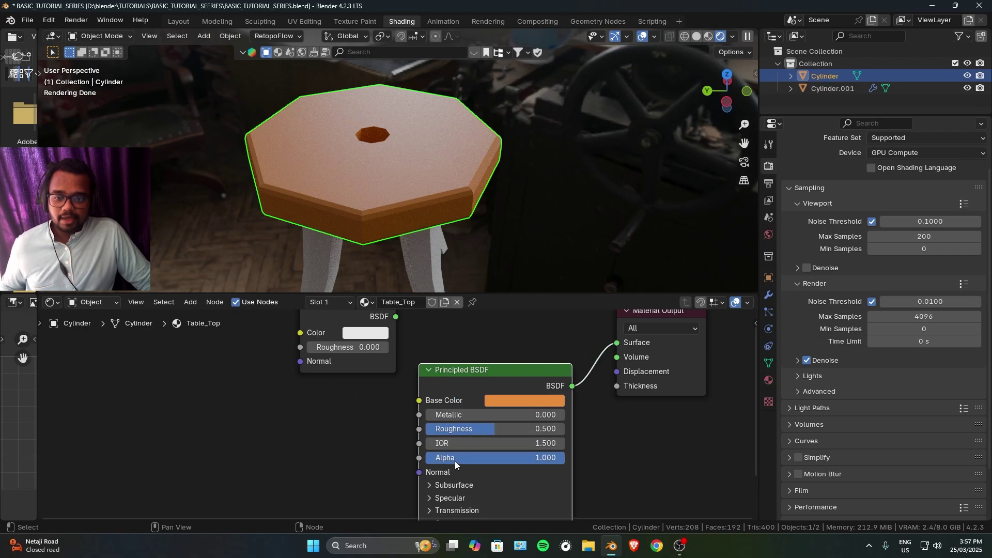
{"action": "scroll", "coordinate": [434, 468], "scroll_direction": "up", "scroll_amount": 3, "text": "shift"}
{"action": "mouse_move", "coordinate": [365, 360]}
{"action": "left_mouse_down"}
{"action": "mouse_move", "coordinate": [396, 381]}
{"action": "mouse_move", "coordinate": [346, 372]}
{"action": "mouse_move", "coordinate": [350, 360]}
{"action": "left_mouse_up"}
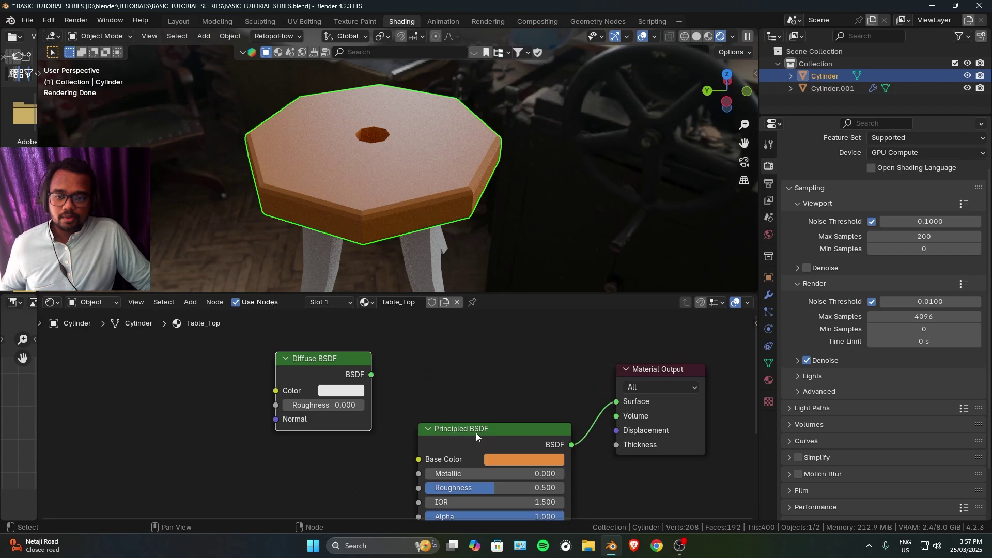
{"action": "left_click_drag", "start_coordinate": [476, 432], "coordinate": [494, 369]}
{"action": "key", "text": "x"}
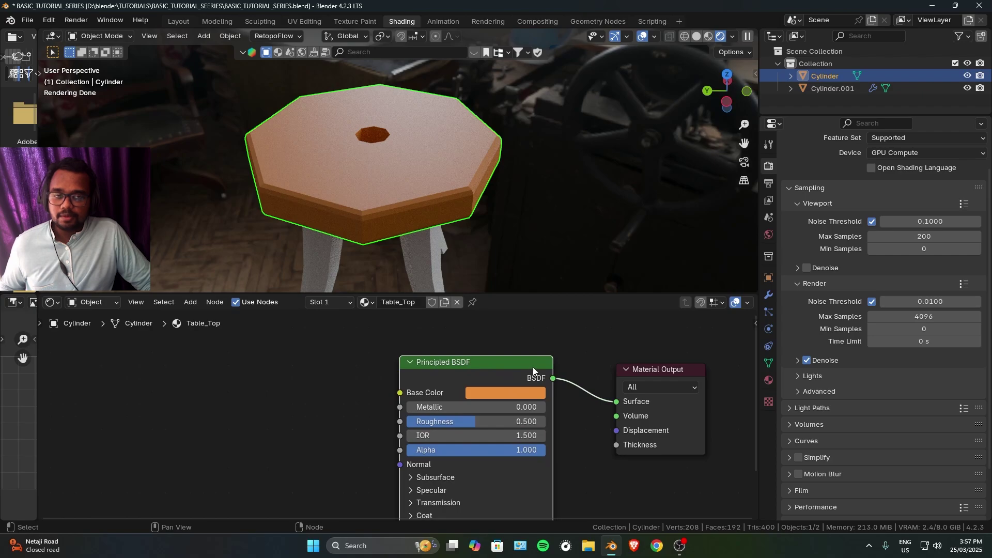
Reposition the Principled BSDF and Material Output nodes with a wider gap between them.
{"action": "mouse_move", "coordinate": [497, 370]}
{"action": "left_mouse_down"}
{"action": "mouse_move", "coordinate": [446, 387]}
{"action": "mouse_move", "coordinate": [458, 335]}
{"action": "mouse_move", "coordinate": [502, 389]}
{"action": "left_mouse_up"}
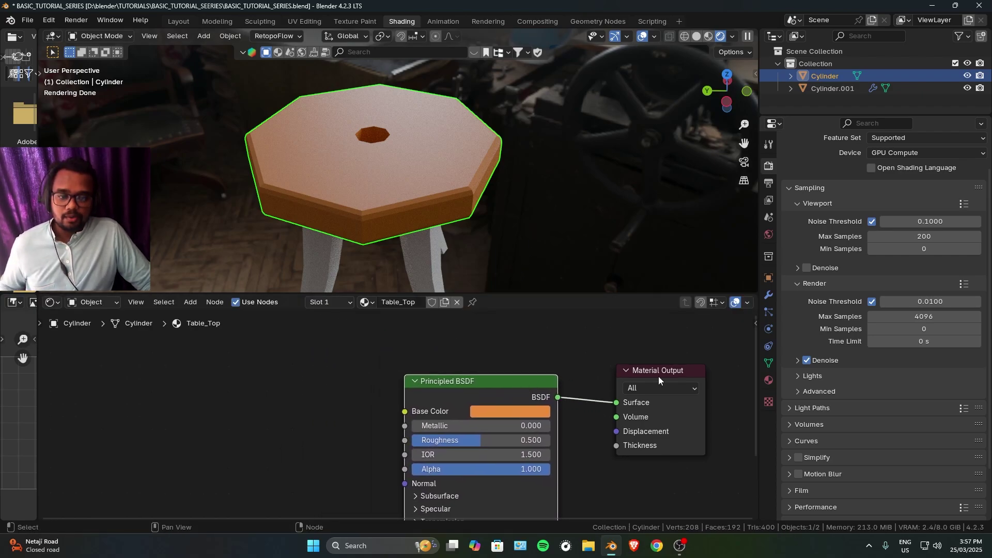
{"action": "left_click_drag", "start_coordinate": [659, 381], "coordinate": [686, 381]}
{"action": "left_click_drag", "start_coordinate": [560, 396], "coordinate": [542, 382]}
Change the seat's base color to a darker reddish brown with Hue 0.039 and Saturation 0.968, and deselect the seat.
{"action": "scroll", "coordinate": [543, 382], "scroll_direction": "up", "scroll_amount": 1}
{"action": "middle_click_drag", "start_coordinate": [465, 206], "coordinate": [485, 188]}
{"action": "left_click", "coordinate": [533, 383]}
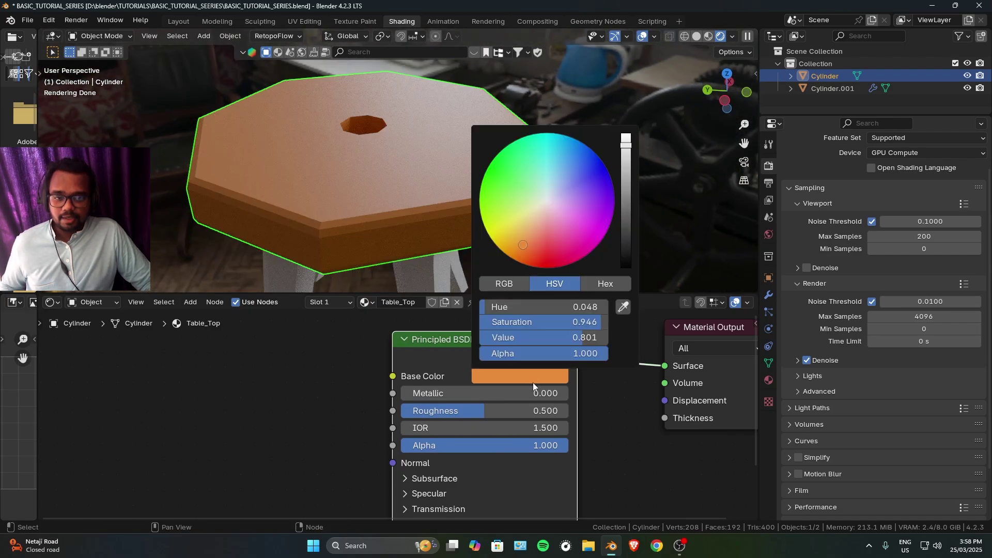
{"action": "mouse_move", "coordinate": [526, 243]}
{"action": "left_mouse_down"}
{"action": "mouse_move", "coordinate": [514, 245]}
{"action": "mouse_move", "coordinate": [523, 250]}
{"action": "left_mouse_up"}
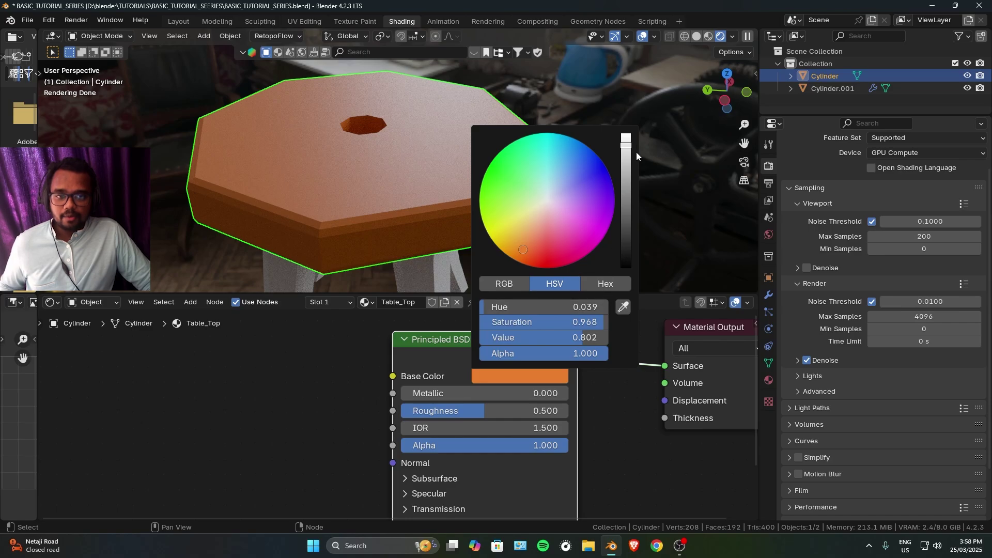
{"action": "left_click_drag", "start_coordinate": [626, 150], "coordinate": [627, 178]}
{"action": "left_click", "coordinate": [594, 155]}
Raise the Table_Top roughness to 0.767 and check the seat's surface from another angle.
{"action": "middle_click_drag", "start_coordinate": [594, 155], "coordinate": [538, 219]}
{"action": "left_click_drag", "start_coordinate": [478, 412], "coordinate": [515, 412]}
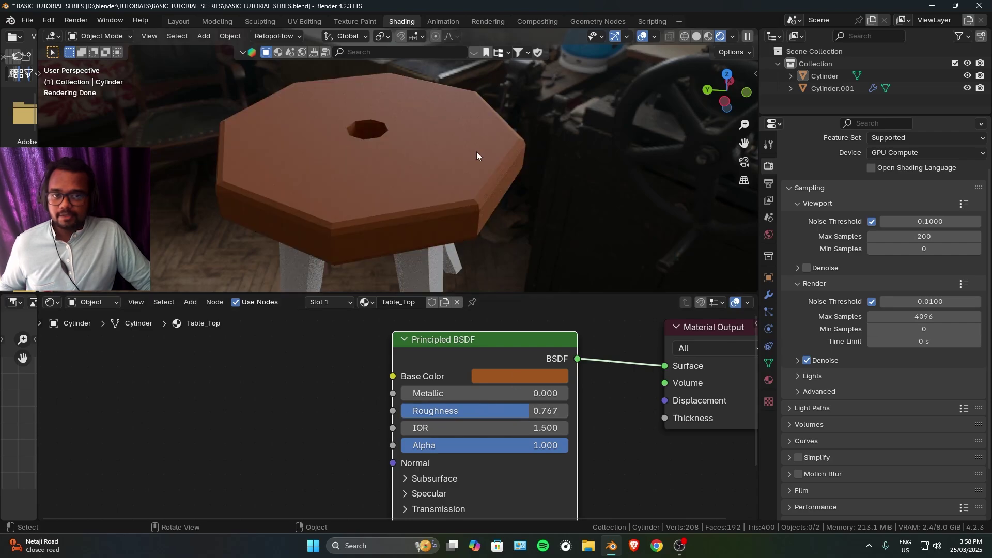
{"action": "middle_click_drag", "start_coordinate": [476, 151], "coordinate": [517, 221]}
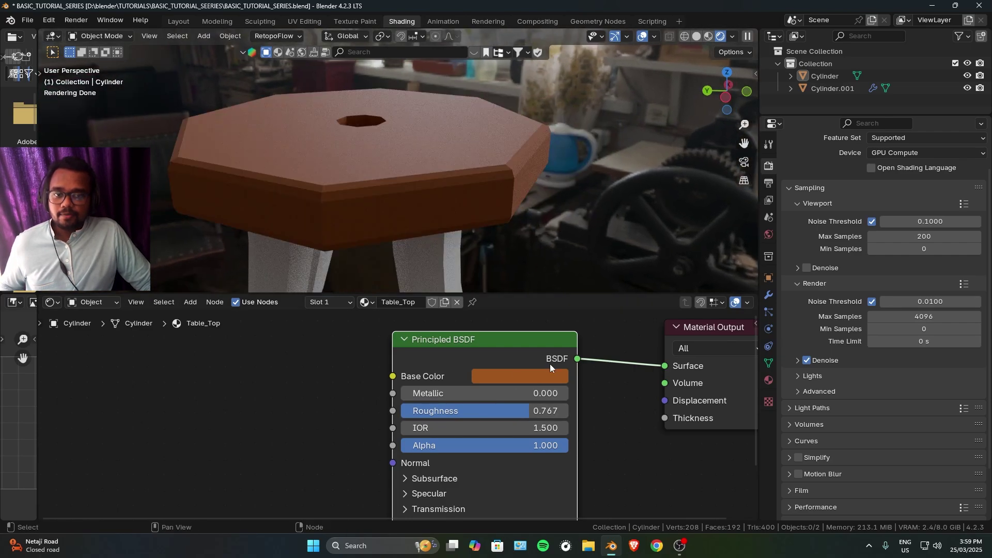
Expand the Specular settings of the Principled BSDF and lower the IOR Level to 0.099.
{"action": "middle_click_drag", "start_coordinate": [583, 455], "coordinate": [606, 390]}
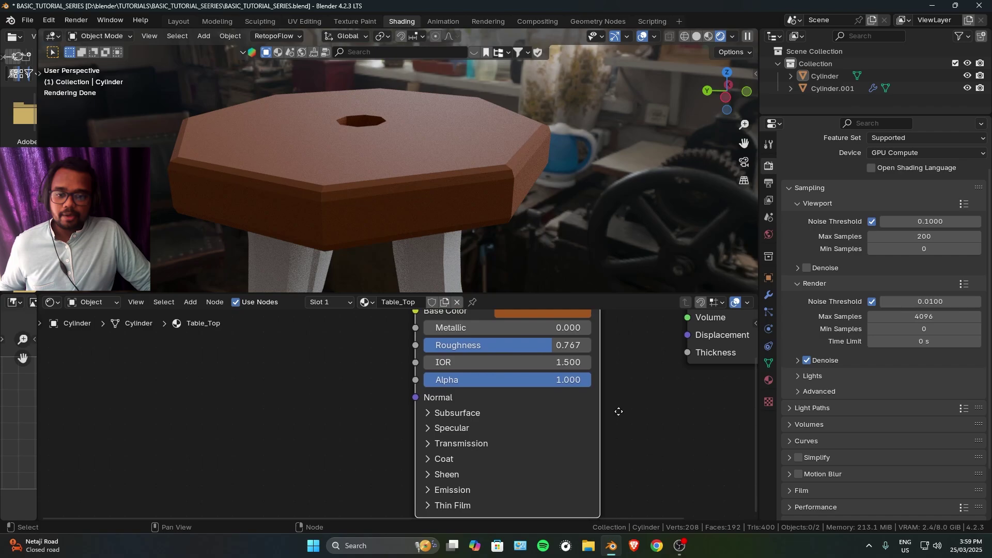
{"action": "left_click", "coordinate": [426, 423]}
{"action": "middle_click_drag", "start_coordinate": [463, 423], "coordinate": [473, 385]}
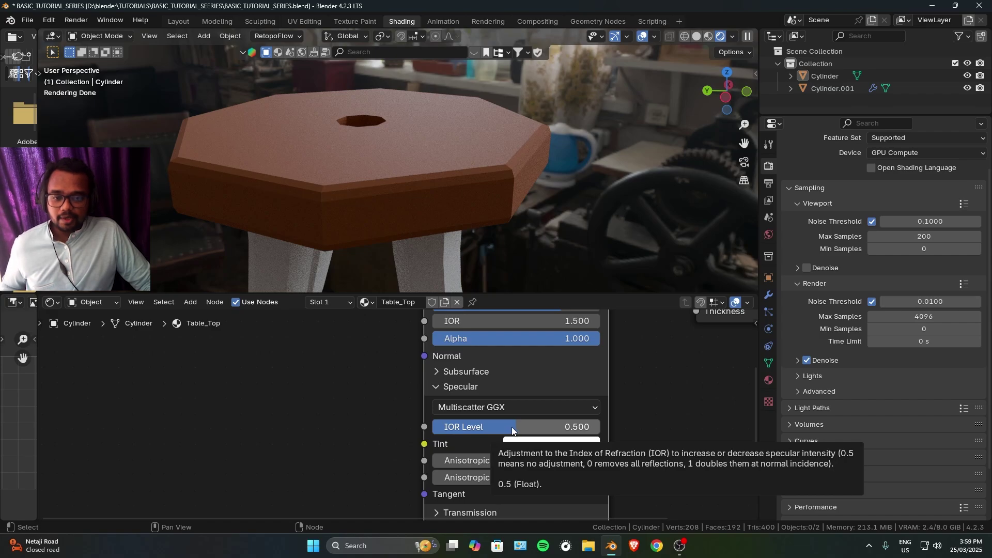
{"action": "left_click_drag", "start_coordinate": [514, 427], "coordinate": [497, 427]}
{"action": "left_click_drag", "start_coordinate": [473, 427], "coordinate": [449, 426]}
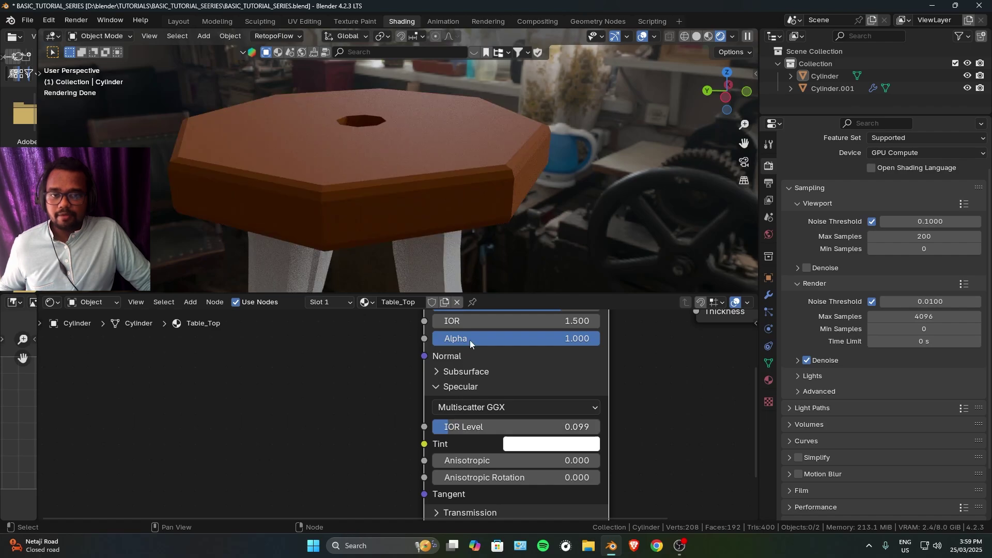
{"action": "scroll", "coordinate": [626, 401], "scroll_direction": "down", "scroll_amount": 3}
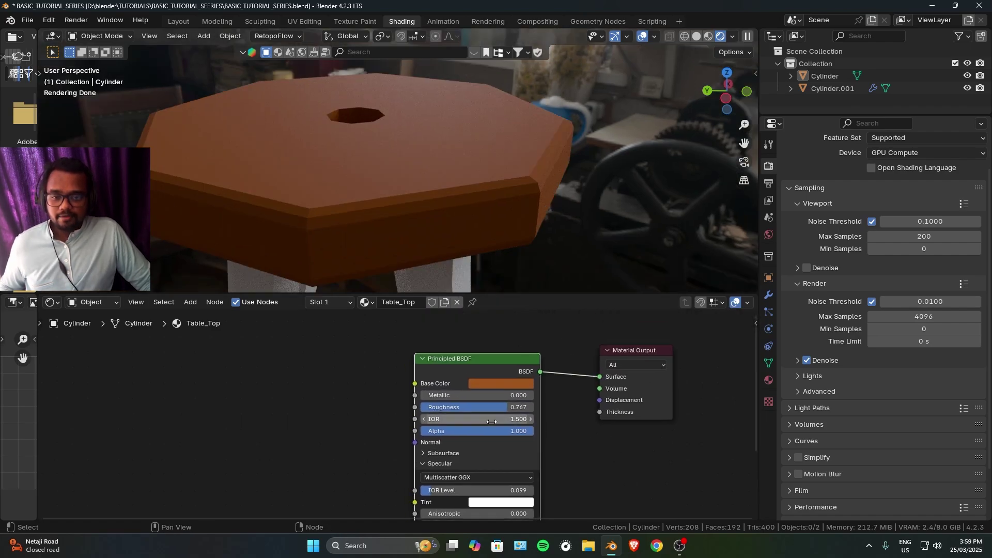
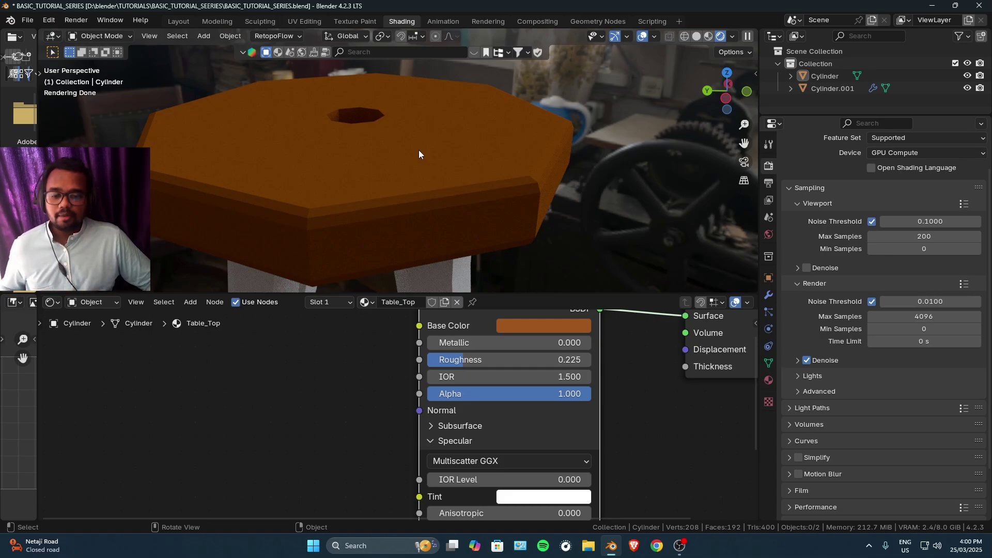
Set the specular IOR Level to 1.000 and the Roughness to 1.000, checking the seat's reflections.
{"action": "left_click_drag", "start_coordinate": [471, 479], "coordinate": [591, 479]}
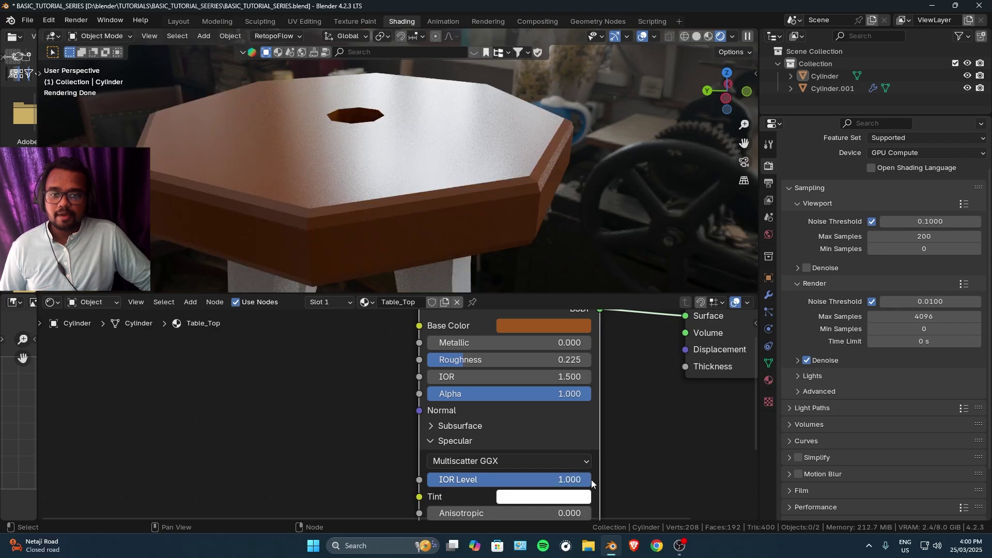
{"action": "middle_click_drag", "start_coordinate": [451, 135], "coordinate": [551, 170]}
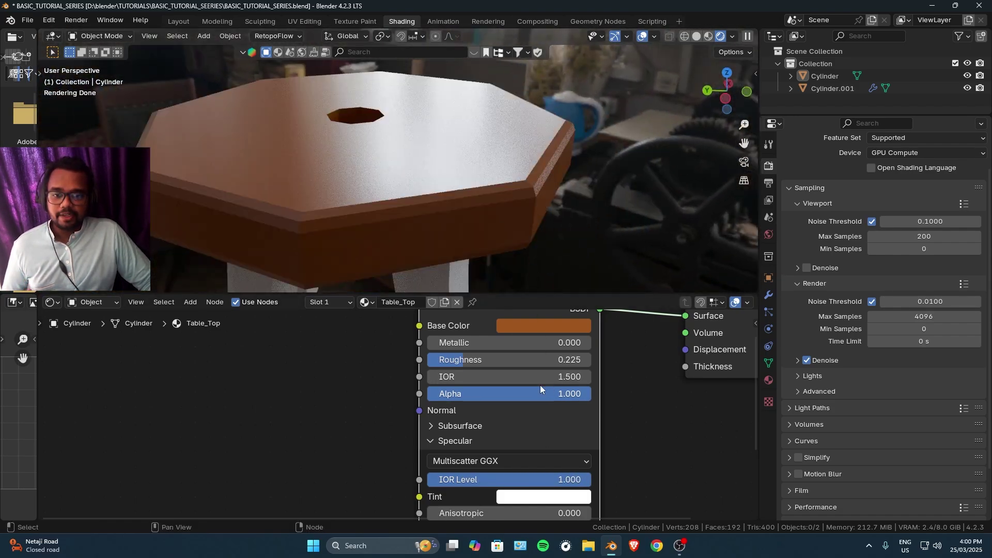
{"action": "left_click_drag", "start_coordinate": [517, 360], "coordinate": [591, 359]}
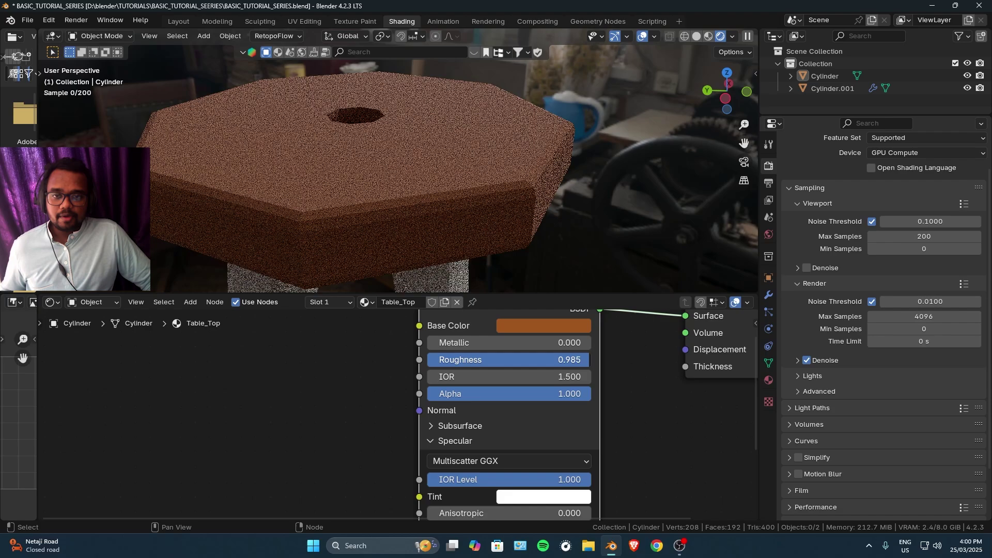
{"action": "middle_click_drag", "start_coordinate": [560, 184], "coordinate": [513, 124]}
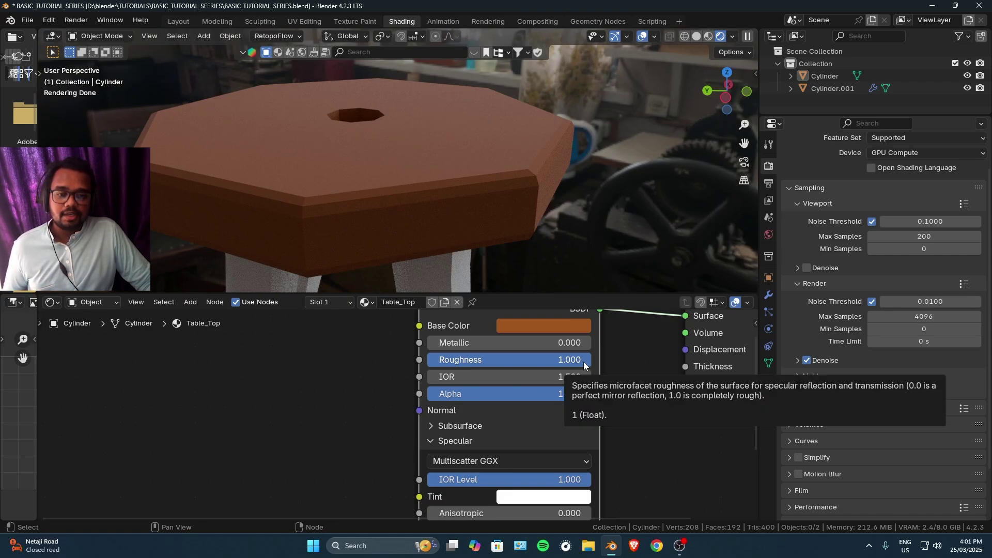
Lower the Roughness to 0.115 and inspect the glossy reflections on the seat up close.
{"action": "left_click_drag", "start_coordinate": [584, 362], "coordinate": [445, 359]}
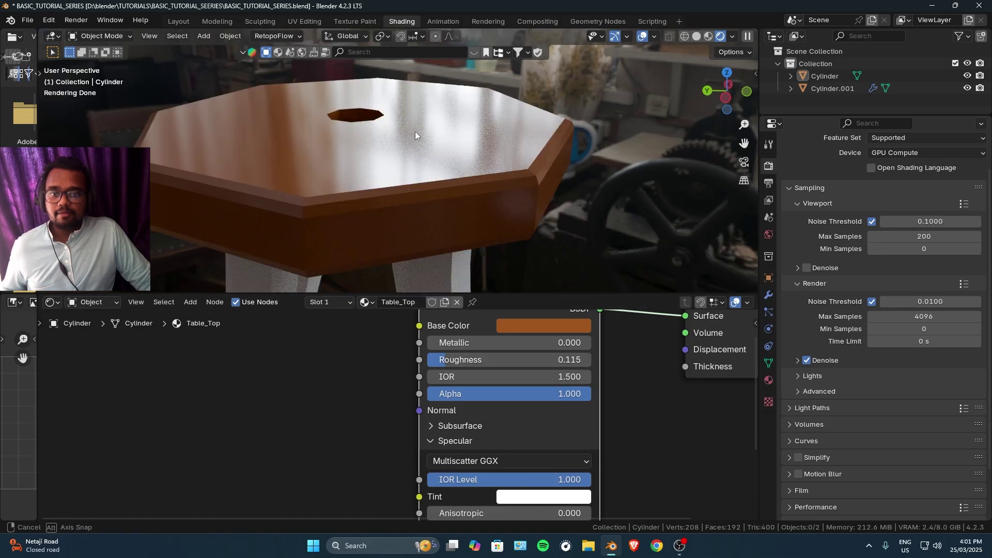
{"action": "middle_click_drag", "start_coordinate": [415, 136], "coordinate": [467, 152]}
{"action": "scroll", "coordinate": [514, 386], "scroll_direction": "down", "scroll_amount": 3}
{"action": "scroll", "coordinate": [490, 365], "scroll_direction": "up", "scroll_amount": 3}
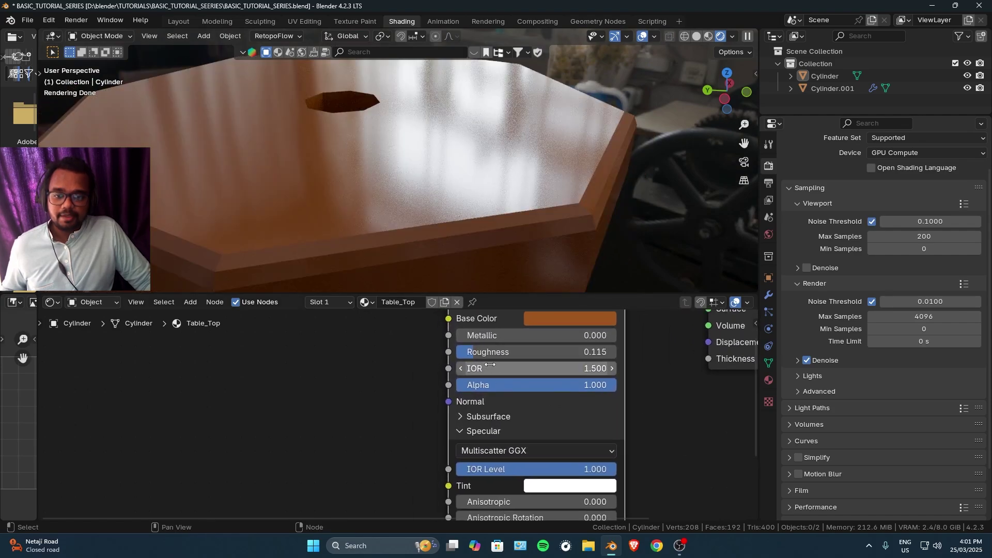
{"action": "scroll", "coordinate": [516, 372], "scroll_direction": "down", "scroll_amount": 2}
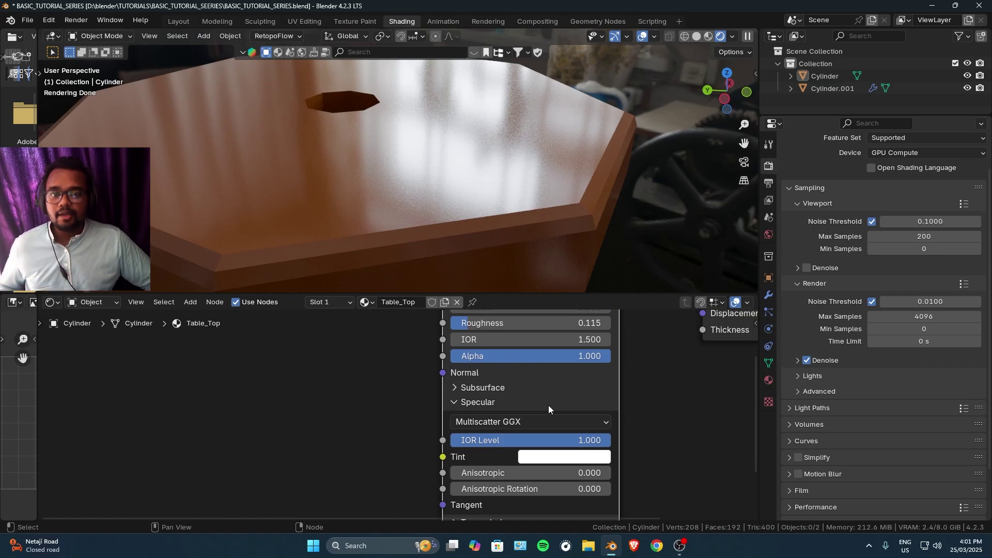
Set the Table_Top Roughness to 0.153 and the specular IOR Level to 0.500, and check the seat's reflections.
{"action": "scroll", "coordinate": [506, 364], "scroll_direction": "up", "scroll_amount": 3}
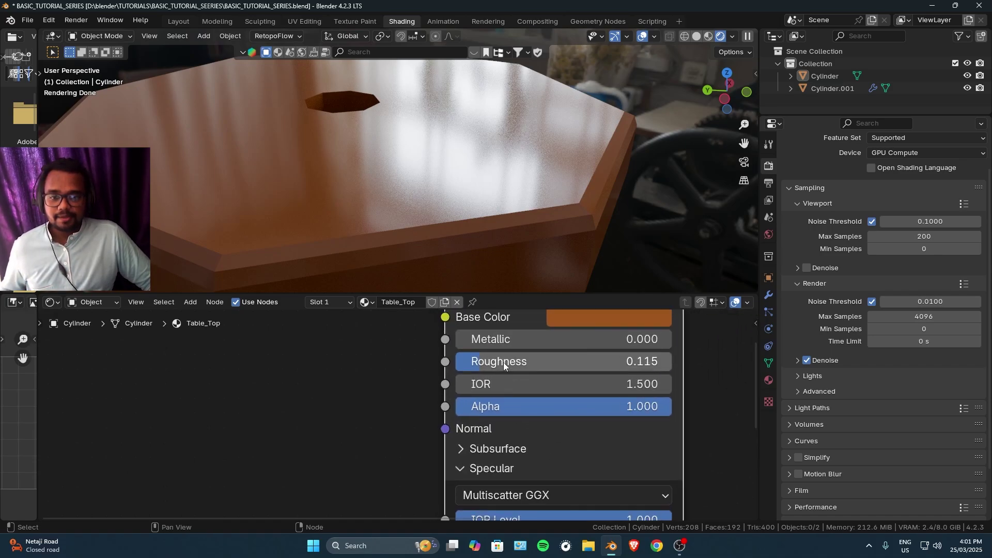
{"action": "left_click_drag", "start_coordinate": [503, 362], "coordinate": [517, 364]}
{"action": "scroll", "coordinate": [517, 397], "scroll_direction": "down", "scroll_amount": 5}
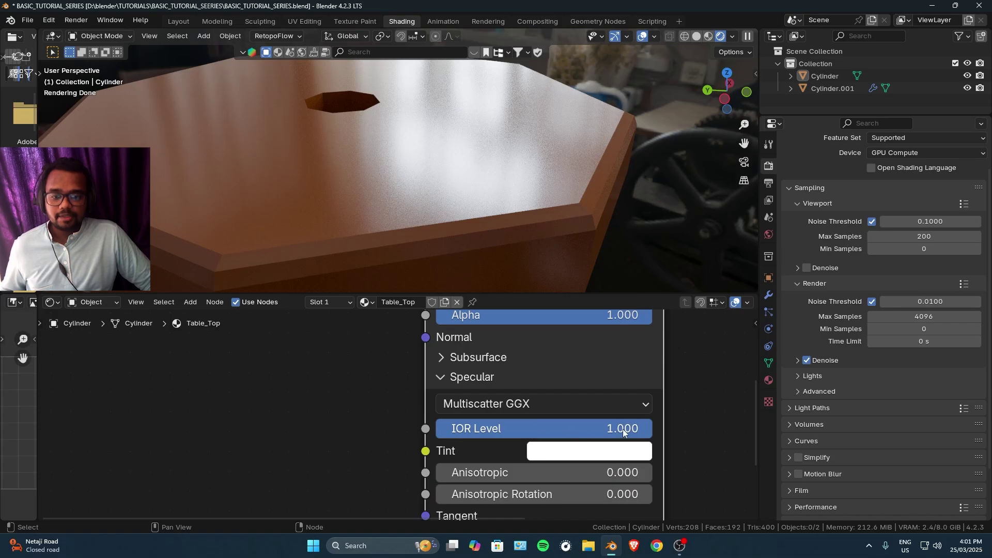
{"action": "left_click_drag", "start_coordinate": [622, 428], "coordinate": [544, 428]}
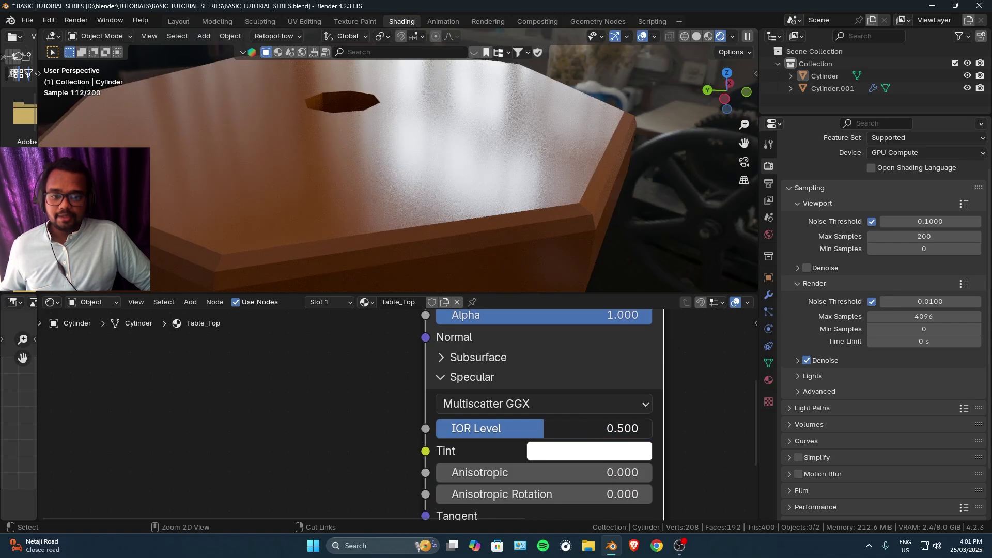
{"action": "middle_click_drag", "start_coordinate": [552, 195], "coordinate": [519, 188]}
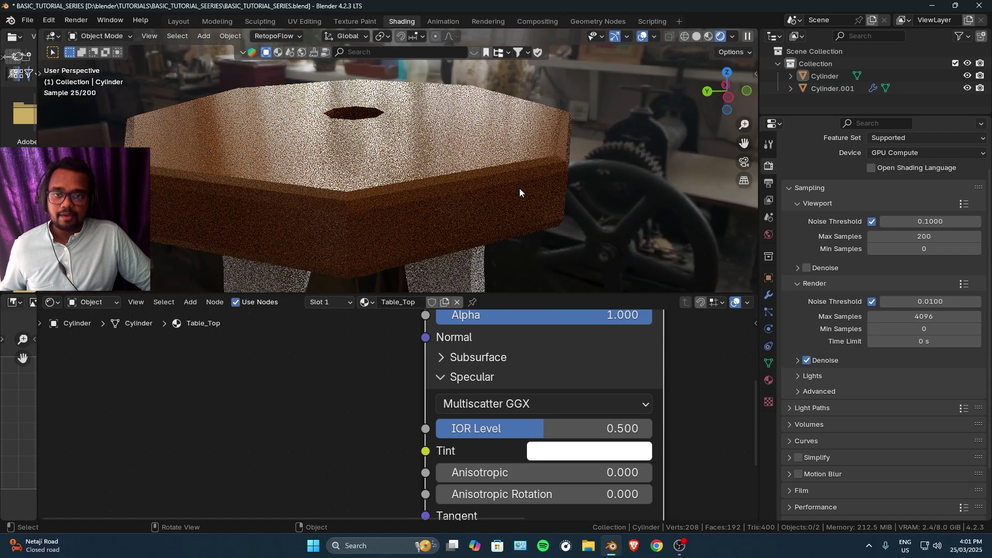
Change the Table_Top base color to a light neutral gray with saturation 0.000 and value 0.841.
{"action": "scroll", "coordinate": [469, 388], "scroll_direction": "down", "scroll_amount": 4, "text": "ctrl"}
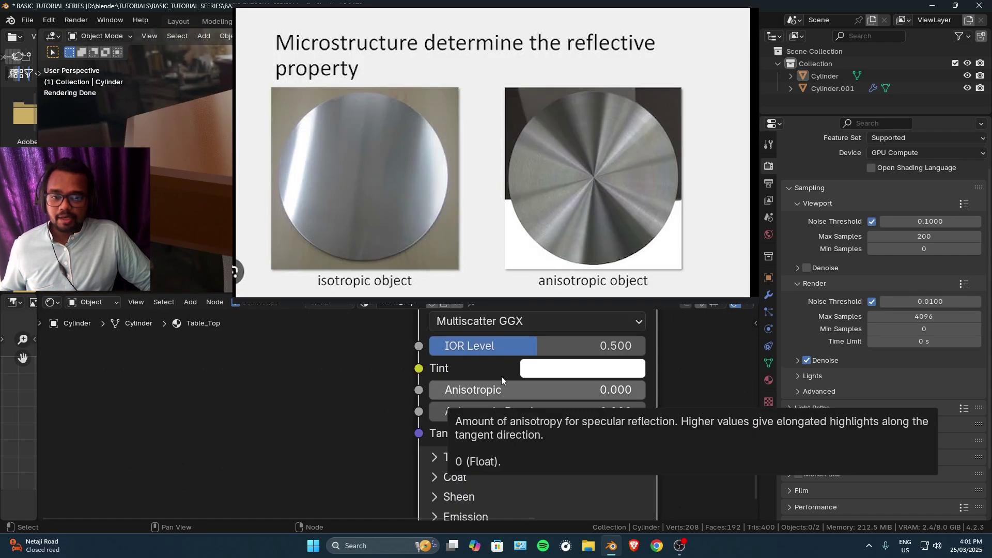
{"action": "scroll", "coordinate": [523, 384], "scroll_direction": "up", "scroll_amount": 3, "text": "ctrl"}
{"action": "scroll", "coordinate": [523, 384], "scroll_direction": "down", "scroll_amount": 2}
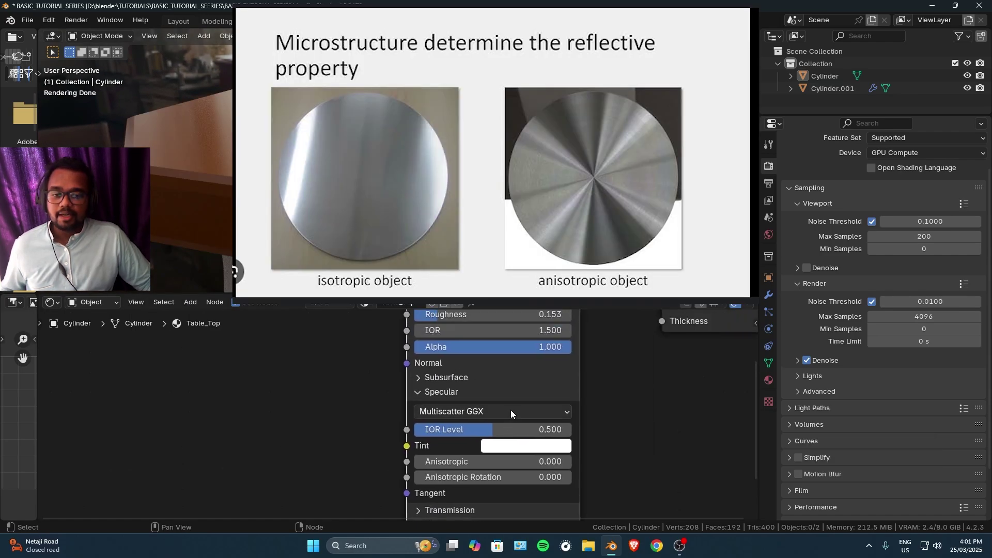
{"action": "scroll", "coordinate": [528, 438], "scroll_direction": "up", "scroll_amount": 3, "text": "ctrl"}
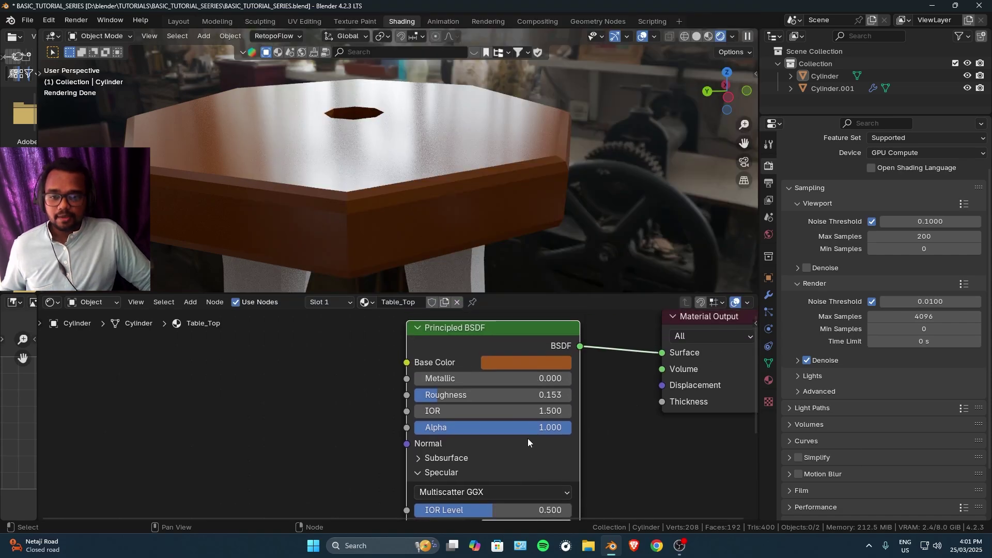
{"action": "left_click", "coordinate": [529, 363]}
{"action": "left_click_drag", "start_coordinate": [563, 313], "coordinate": [488, 312]}
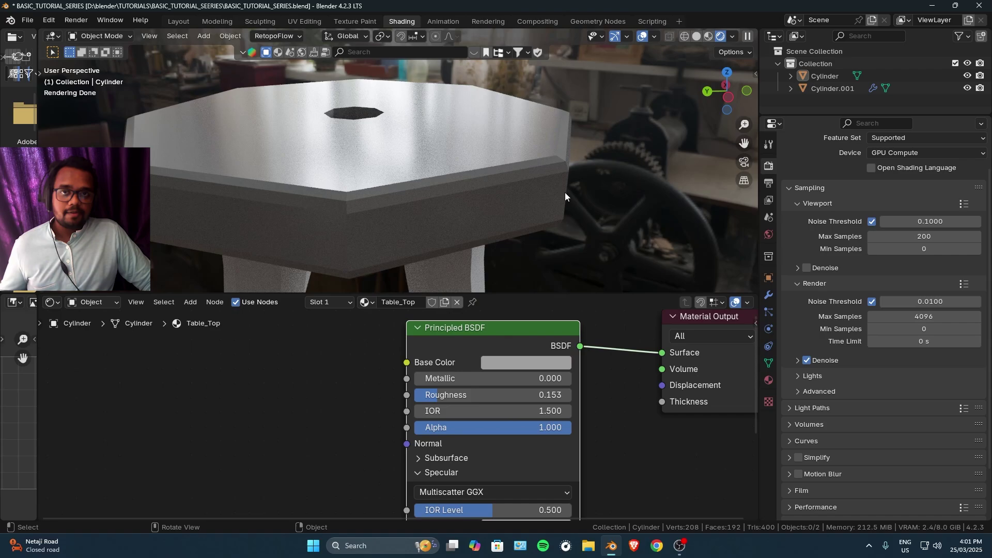
{"action": "left_click", "coordinate": [491, 365]}
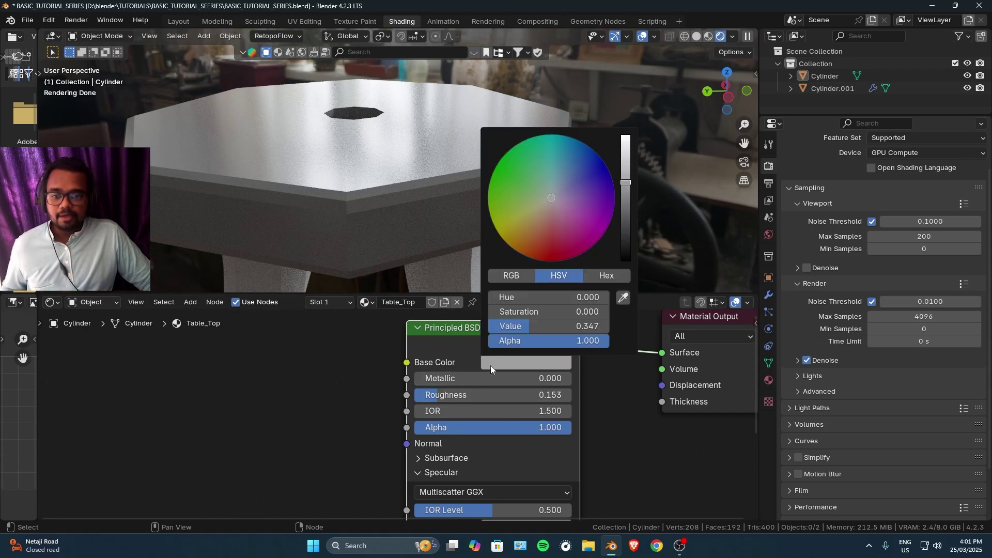
{"action": "left_click_drag", "start_coordinate": [626, 184], "coordinate": [628, 147]}
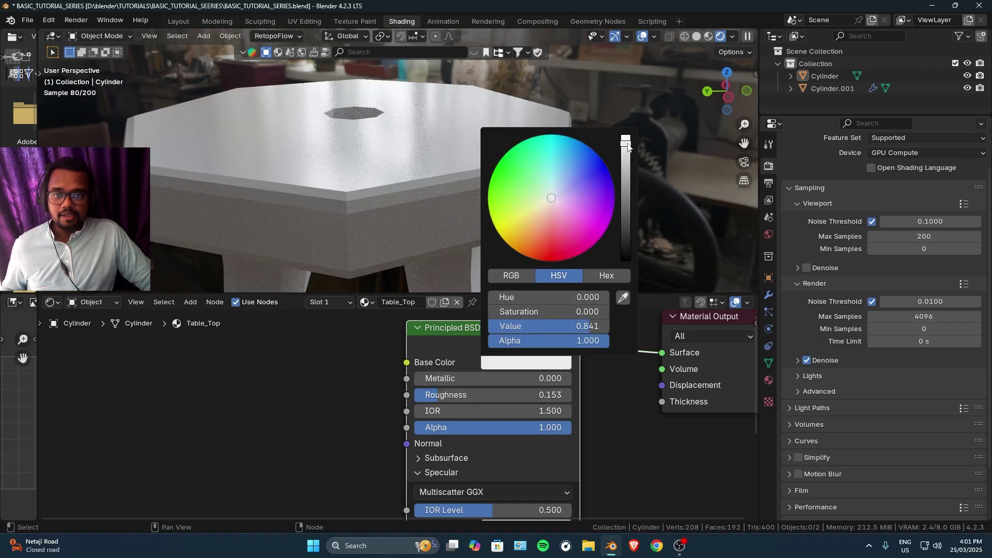
Turn Table_Top into metal with Metallic 1.000 and Roughness 0.218, and view the seat from a higher angle.
{"action": "left_click", "coordinate": [466, 384]}
{"action": "type", "text": "1"}
{"action": "key", "text": "Return"}
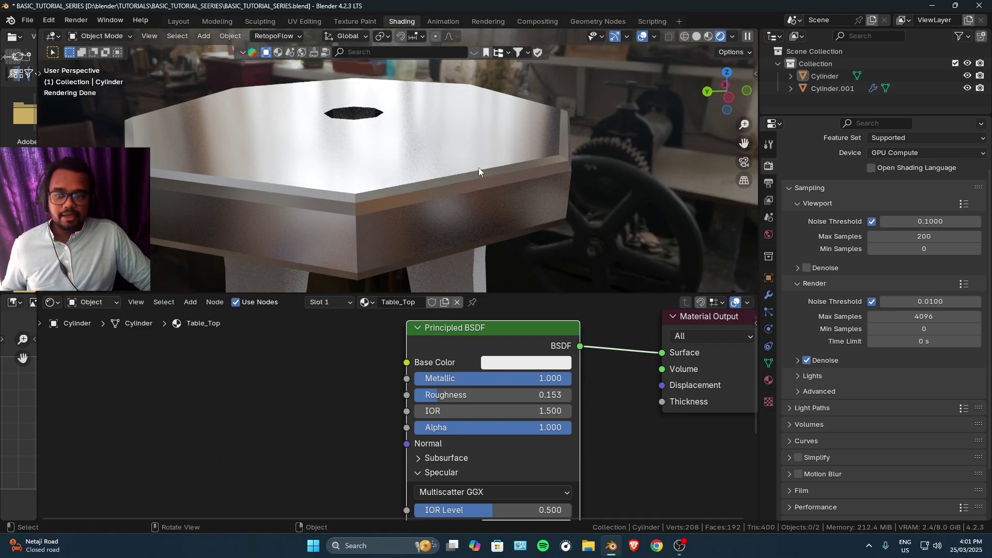
{"action": "left_click_drag", "start_coordinate": [491, 394], "coordinate": [448, 394]}
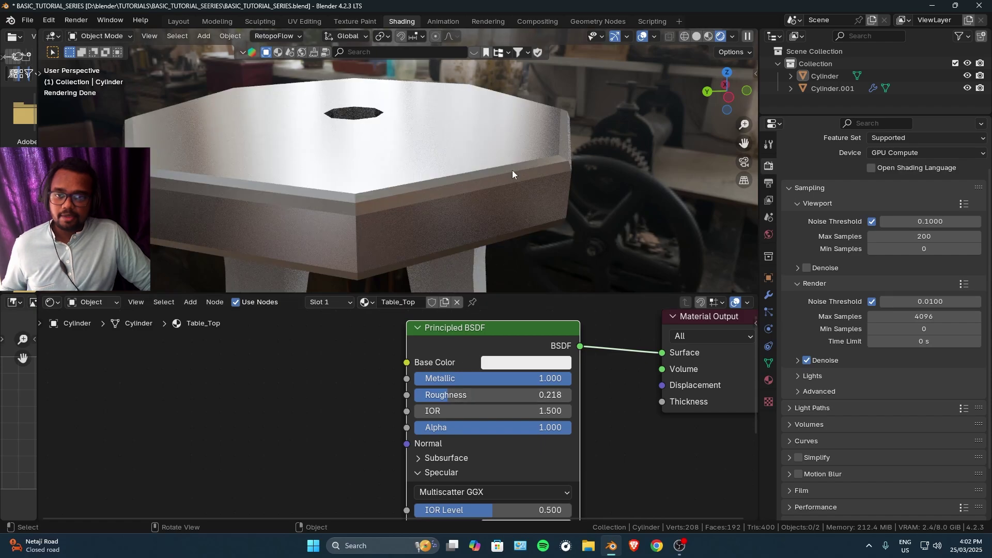
{"action": "middle_click_drag", "start_coordinate": [512, 170], "coordinate": [560, 219]}
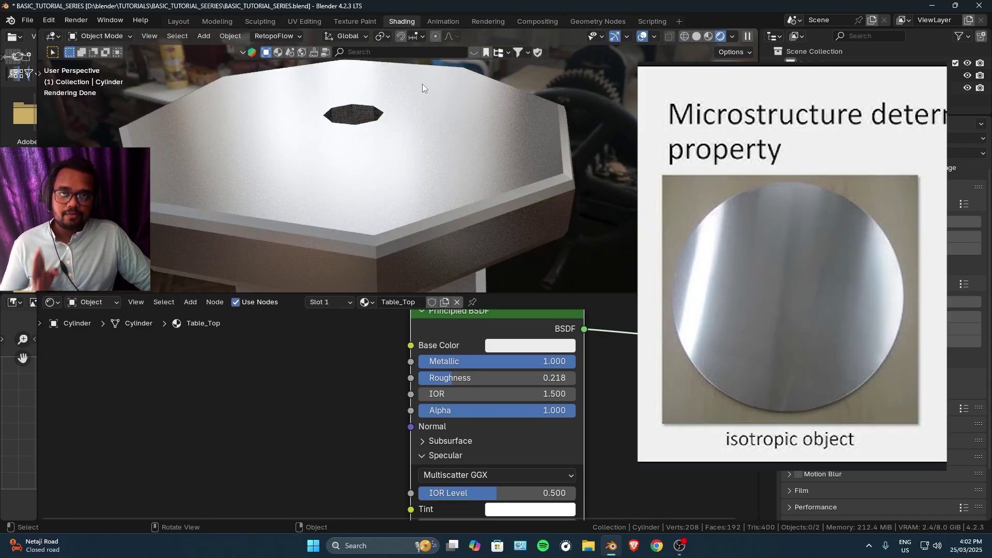
Set the specular Anisotropic to 1.000 and Anisotropic Rotation to 0.263, checking the seat's highlights from several angles.
{"action": "scroll", "coordinate": [507, 454], "scroll_direction": "down", "scroll_amount": 5, "text": "shift"}
{"action": "left_click_drag", "start_coordinate": [433, 437], "coordinate": [572, 437]}
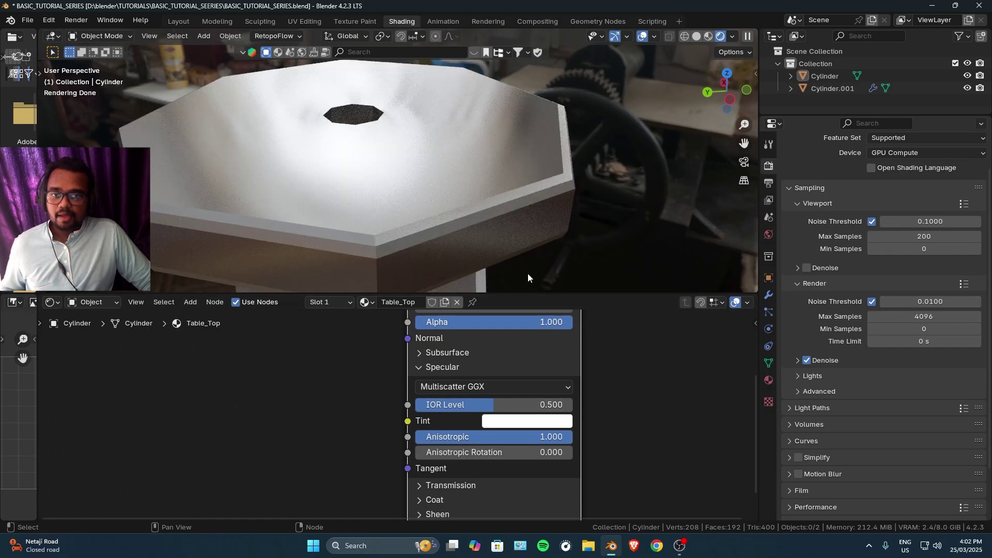
{"action": "middle_click_drag", "start_coordinate": [521, 230], "coordinate": [503, 215]}
{"action": "left_click_drag", "start_coordinate": [467, 452], "coordinate": [507, 453]}
{"action": "mouse_move", "coordinate": [482, 201]}
{"action": "middle_mouse_down"}
{"action": "mouse_move", "coordinate": [472, 181]}
{"action": "mouse_move", "coordinate": [417, 201]}
{"action": "mouse_move", "coordinate": [493, 200]}
{"action": "mouse_move", "coordinate": [491, 215]}
{"action": "middle_mouse_up"}
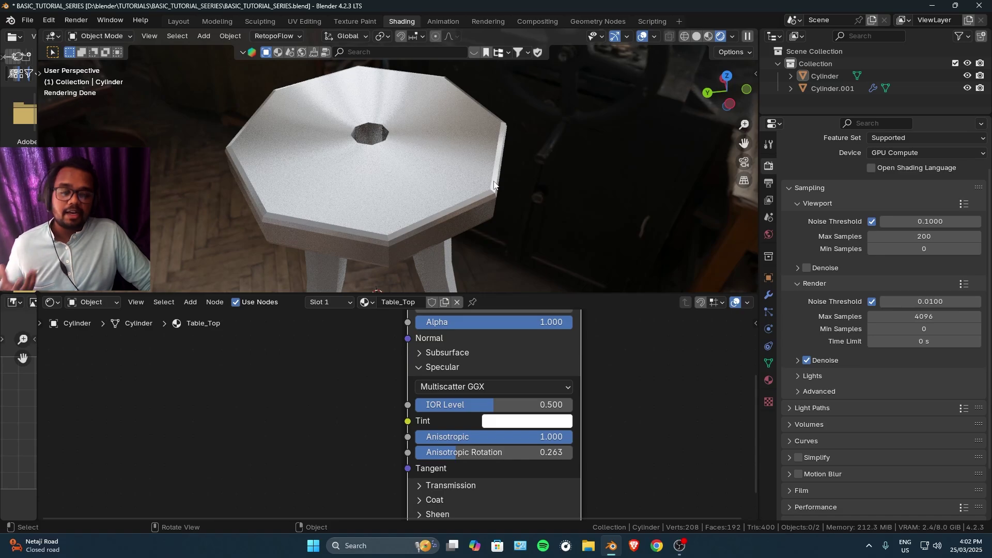
{"action": "middle_click_drag", "start_coordinate": [490, 198], "coordinate": [558, 348]}
Undo the Anisotropic Rotation and Anisotropic changes on Table_Top.
{"action": "key", "text": "ctrl+z"}
{"action": "key", "text": "ctrl+z"}
{"action": "scroll", "coordinate": [591, 420], "scroll_direction": "up", "scroll_amount": 5, "text": "shift"}
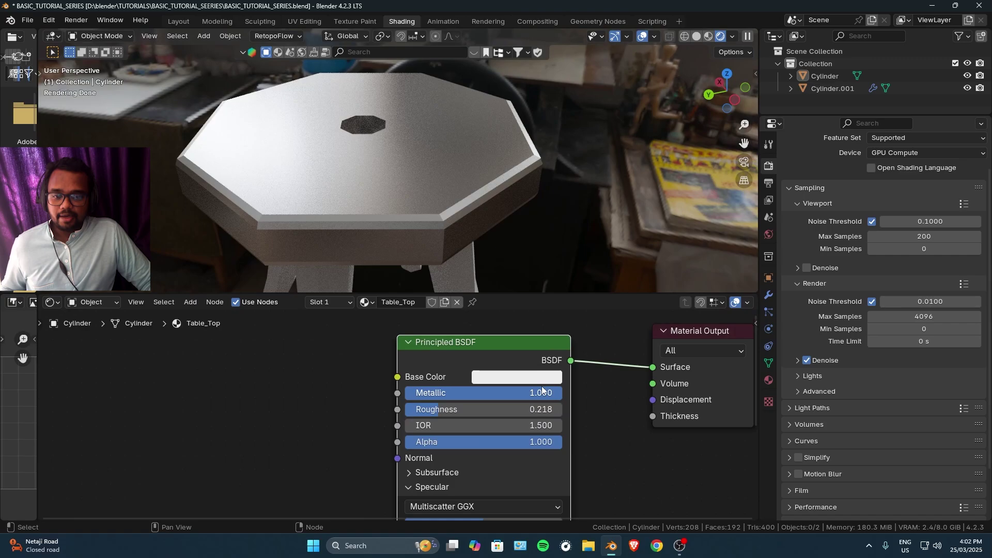
Set Table_Top to Metallic 0.000 and Roughness 0.821, with a brown base color of hue 0.045, saturation 0.967 and value 0.371.
{"action": "left_click_drag", "start_coordinate": [543, 390], "coordinate": [534, 409]}
{"action": "left_click", "coordinate": [532, 378]}
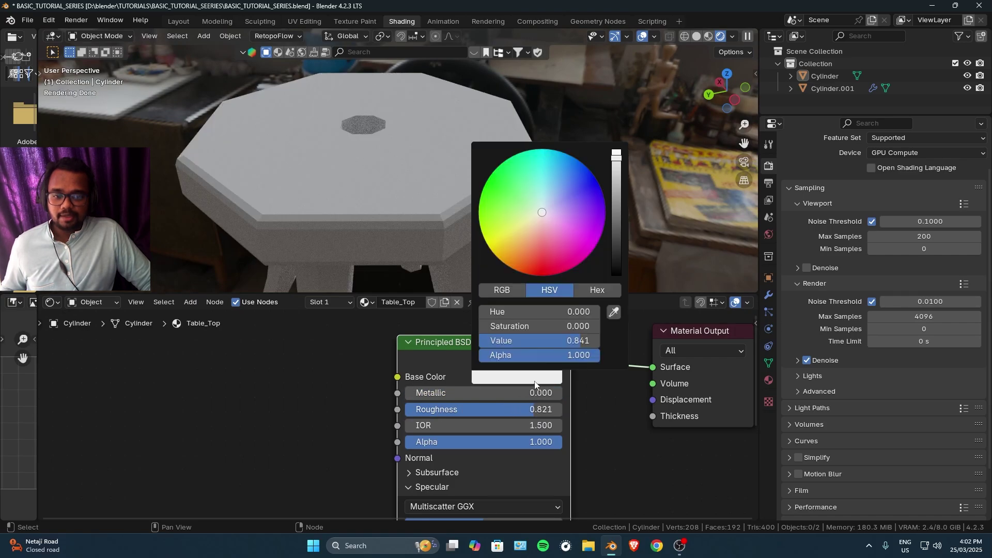
{"action": "mouse_move", "coordinate": [538, 221]}
{"action": "left_mouse_down"}
{"action": "mouse_move", "coordinate": [512, 243]}
{"action": "mouse_move", "coordinate": [521, 262]}
{"action": "mouse_move", "coordinate": [518, 254]}
{"action": "left_mouse_up"}
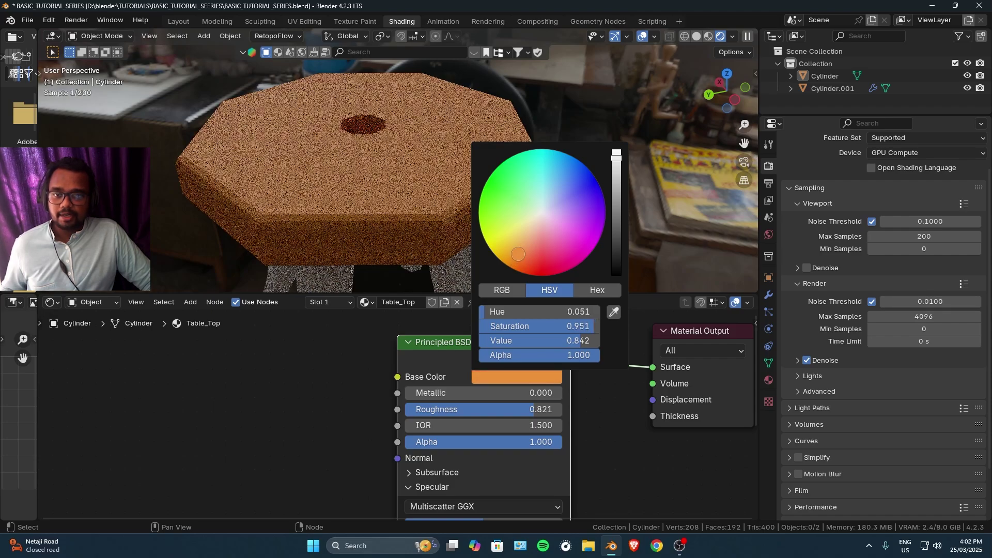
{"action": "left_click_drag", "start_coordinate": [617, 155], "coordinate": [616, 195]}
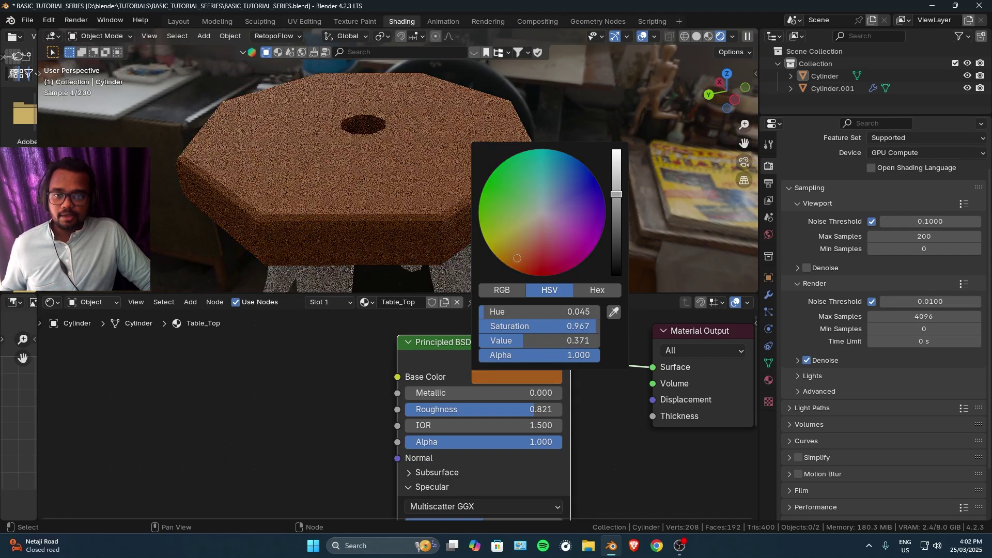
{"action": "middle_click_drag", "start_coordinate": [689, 207], "coordinate": [638, 207]}
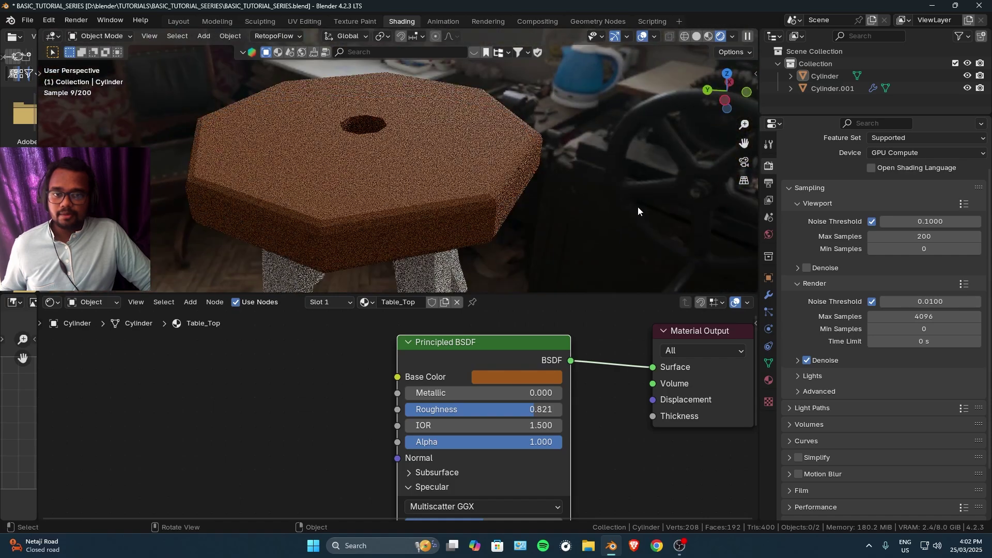
Reposition the Principled BSDF node slightly closer to the Material Output node in the Table_Top material.
{"action": "middle_click_drag", "start_coordinate": [594, 408], "coordinate": [592, 397]}
{"action": "middle_click_drag", "start_coordinate": [574, 274], "coordinate": [516, 199]}
{"action": "middle_click_drag", "start_coordinate": [578, 466], "coordinate": [575, 409]}
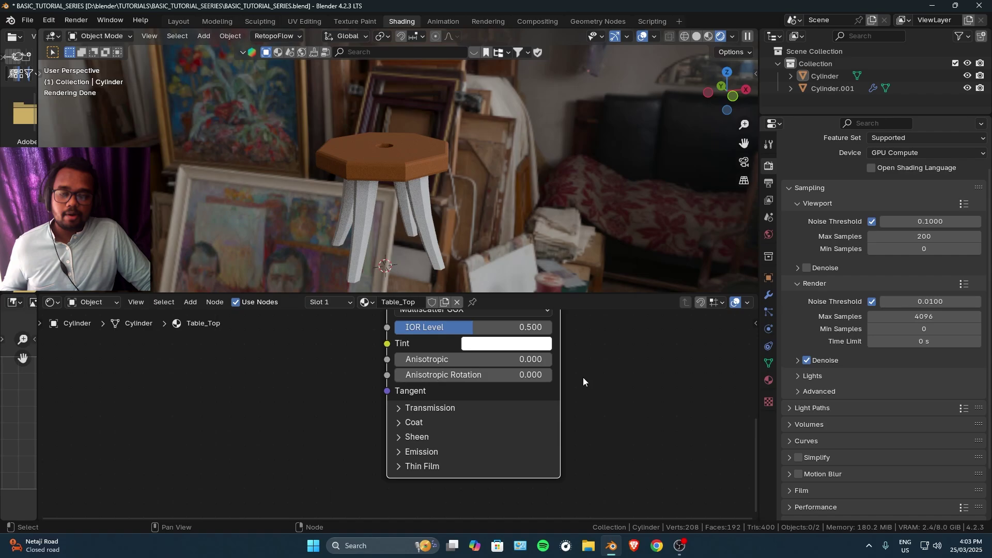
{"action": "middle_click_drag", "start_coordinate": [583, 382], "coordinate": [560, 405]}
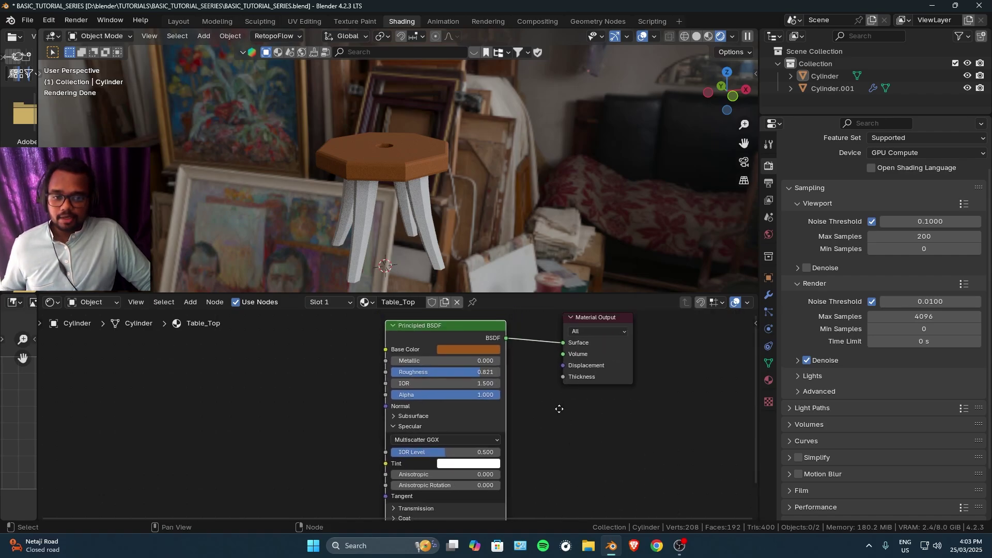
{"action": "left_click_drag", "start_coordinate": [480, 365], "coordinate": [497, 344]}
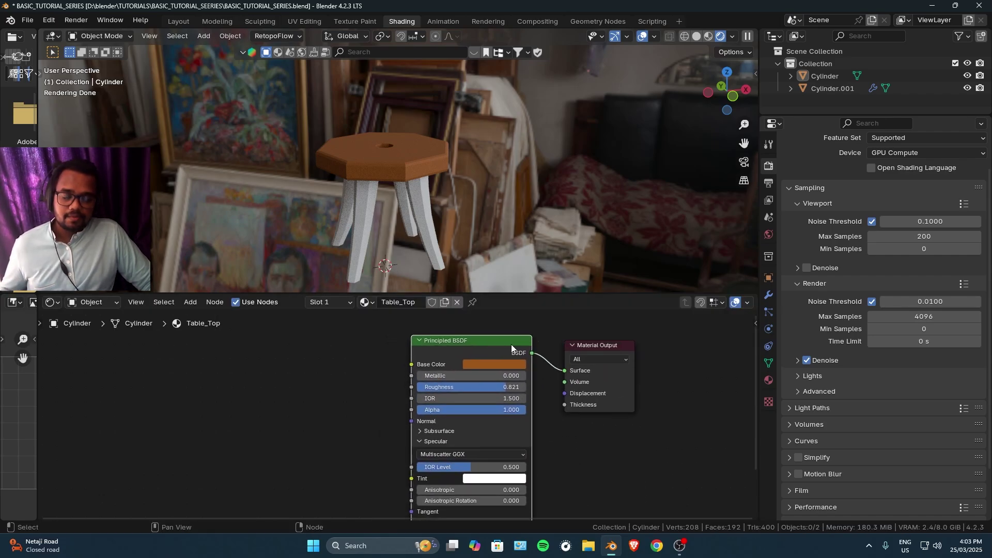
{"action": "middle_click_drag", "start_coordinate": [554, 430], "coordinate": [566, 439], "text": "ctrl"}
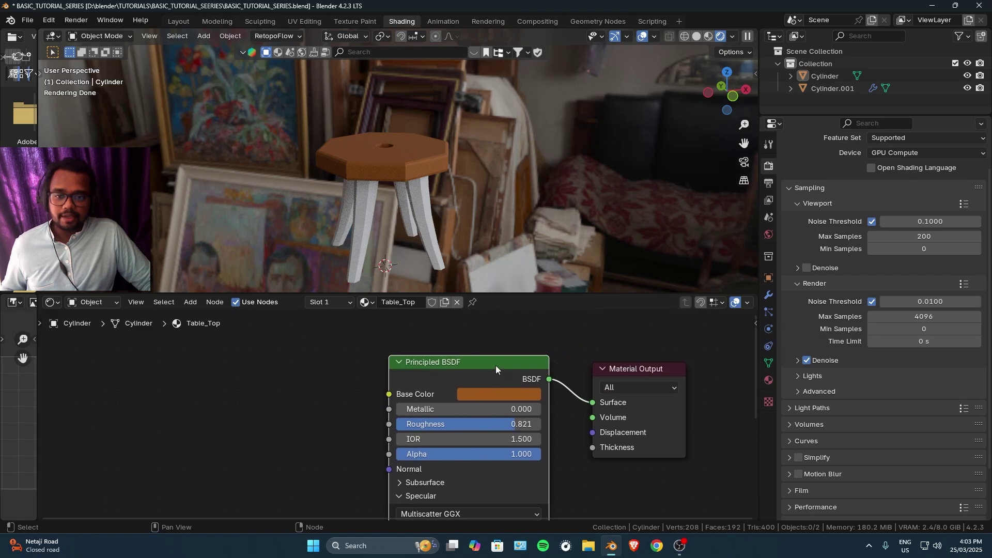
{"action": "left_click_drag", "start_coordinate": [495, 365], "coordinate": [486, 364]}
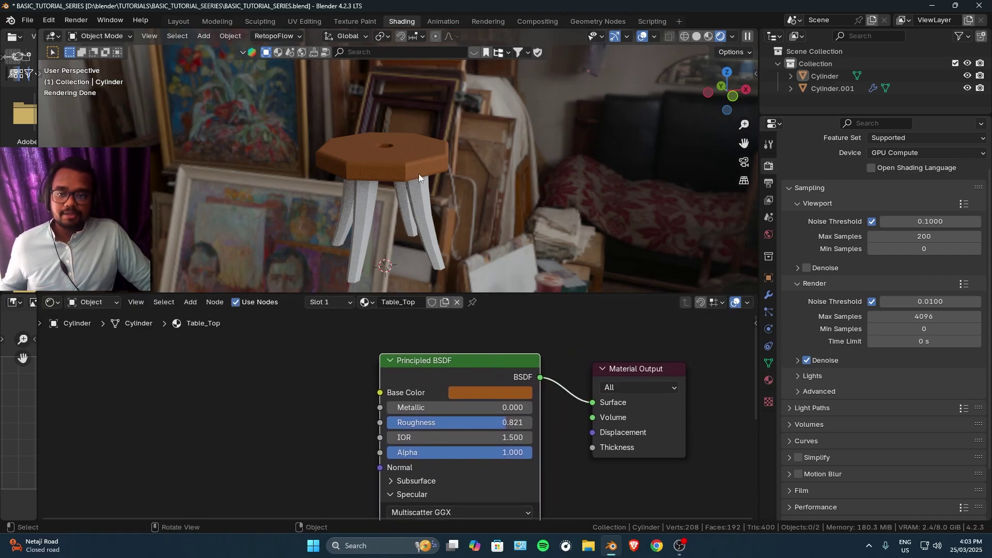
Examine the brown seat from several angles and review the Principled BSDF's specular settings.
{"action": "middle_click_drag", "start_coordinate": [419, 173], "coordinate": [461, 176]}
{"action": "scroll", "coordinate": [461, 176], "scroll_direction": "up", "scroll_amount": 5}
{"action": "middle_click_drag", "start_coordinate": [575, 440], "coordinate": [569, 353]}
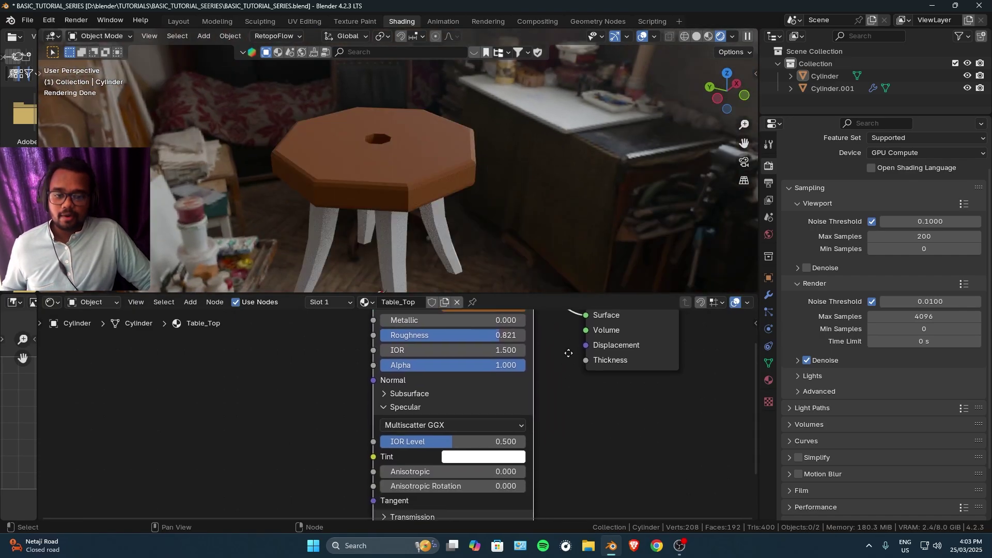
{"action": "scroll", "coordinate": [568, 353], "scroll_direction": "down", "scroll_amount": 5, "text": "shift"}
{"action": "scroll", "coordinate": [520, 443], "scroll_direction": "up", "scroll_amount": 4, "text": "shift"}
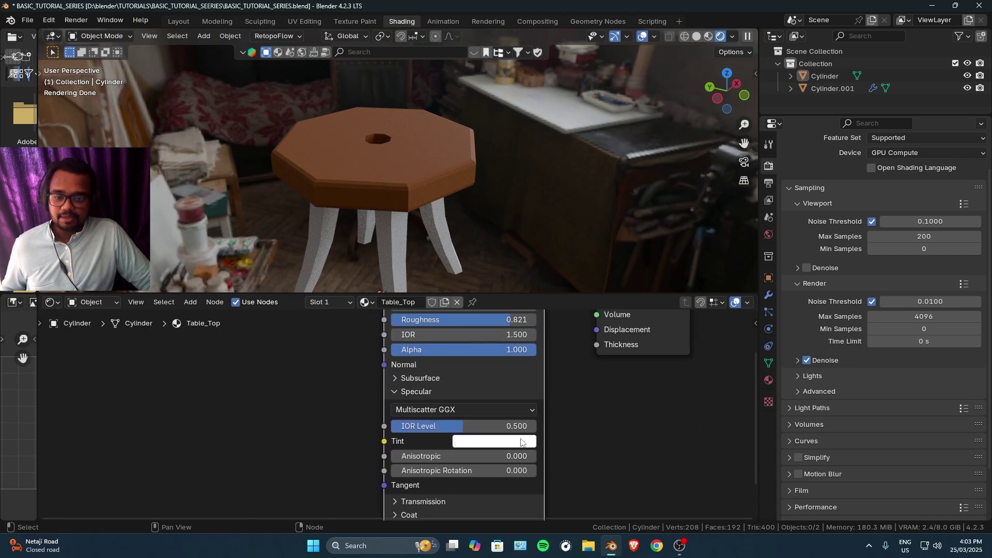
{"action": "scroll", "coordinate": [521, 442], "scroll_direction": "up", "scroll_amount": 3, "text": "shift"}
{"action": "middle_click_drag", "start_coordinate": [438, 197], "coordinate": [452, 194]}
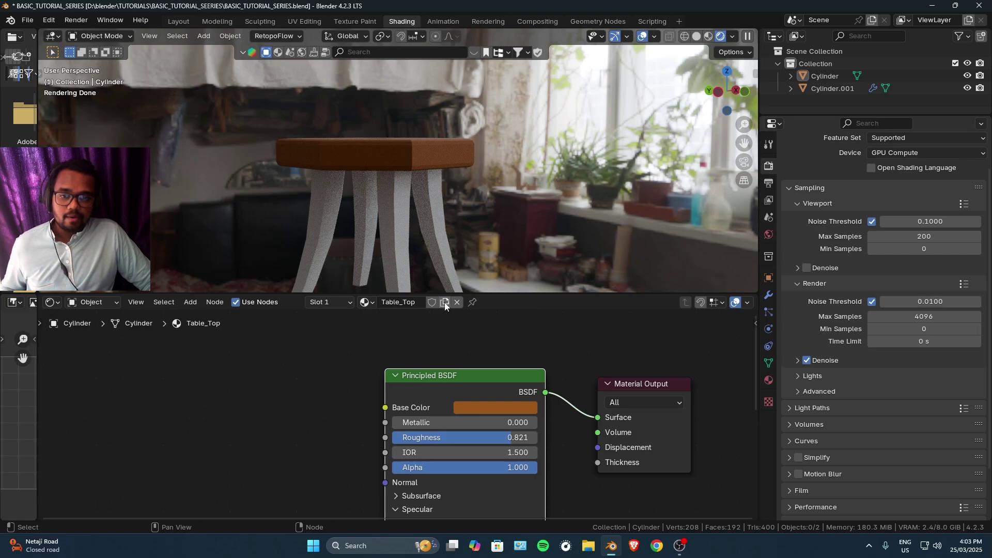
Select the stool's legs and give them a new material named Table_Legs.
{"action": "middle_click_drag", "start_coordinate": [382, 222], "coordinate": [357, 207]}
{"action": "left_click", "coordinate": [349, 202]}
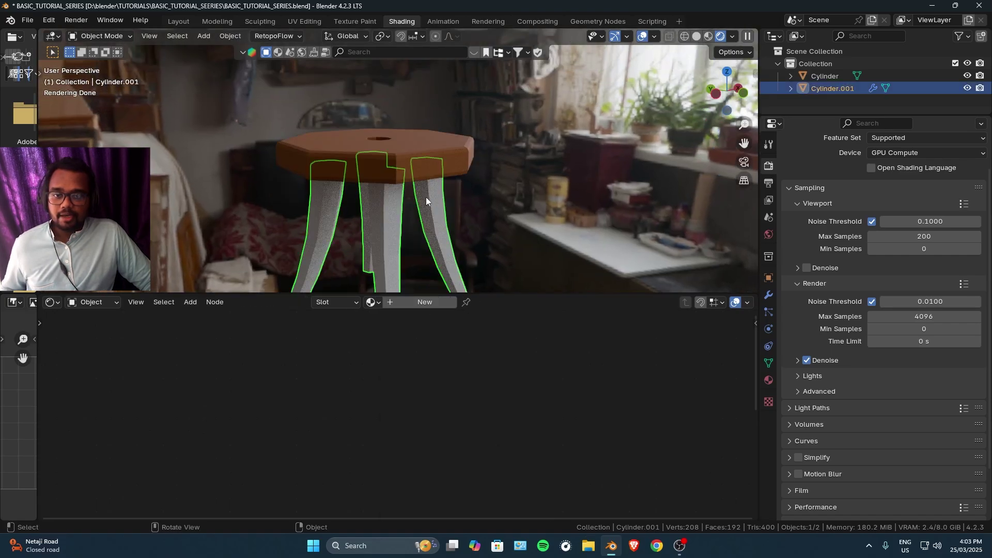
{"action": "left_click", "coordinate": [451, 156]}
{"action": "left_click", "coordinate": [471, 206]}
{"action": "key", "text": "ctrl+z"}
{"action": "key", "text": "ctrl+z"}
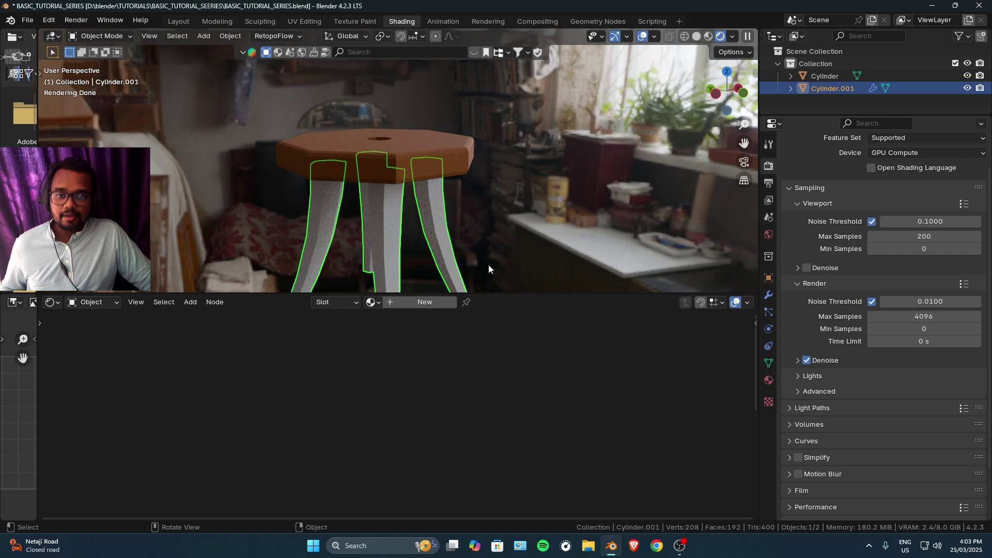
{"action": "left_click", "coordinate": [429, 304]}
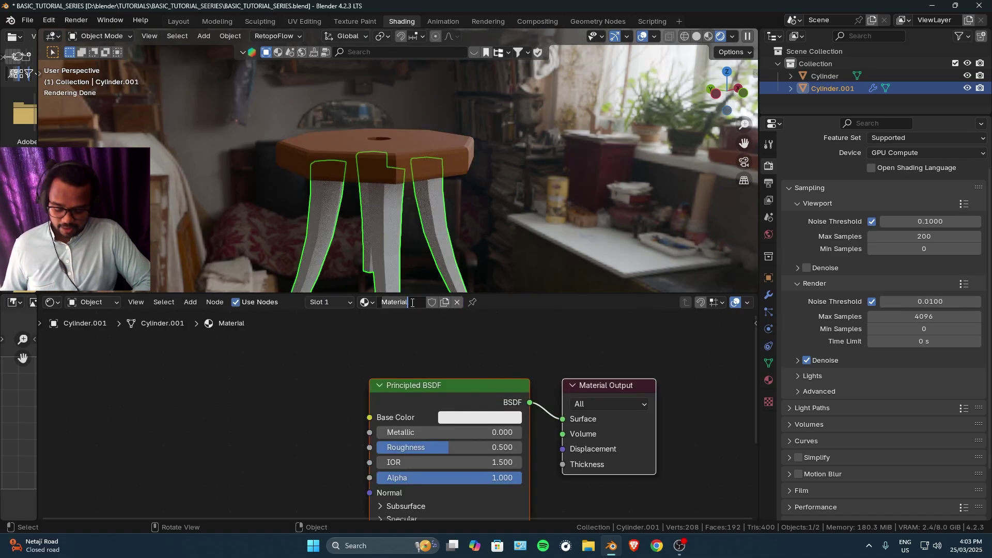
{"action": "type", "text": "Table_Legs"}
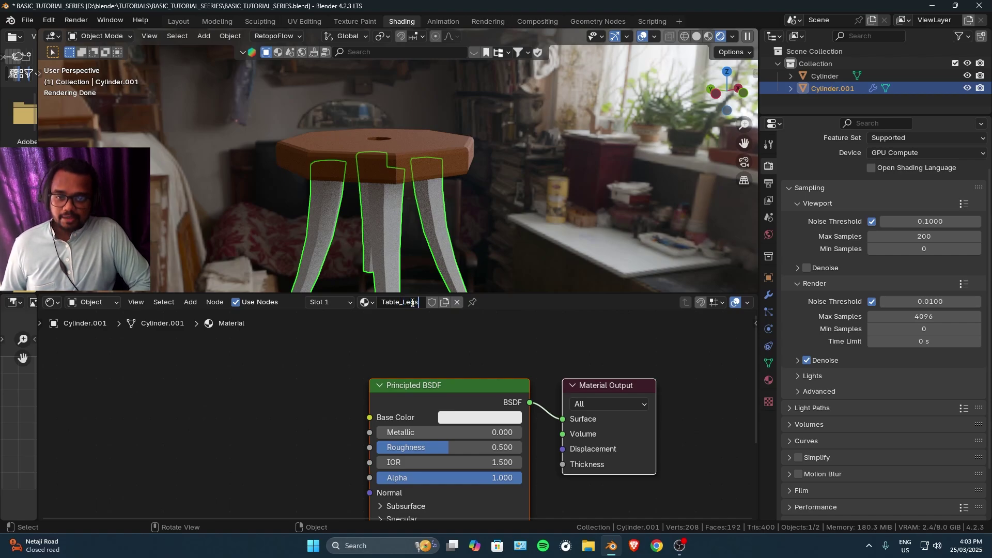
{"action": "key", "text": "Return"}
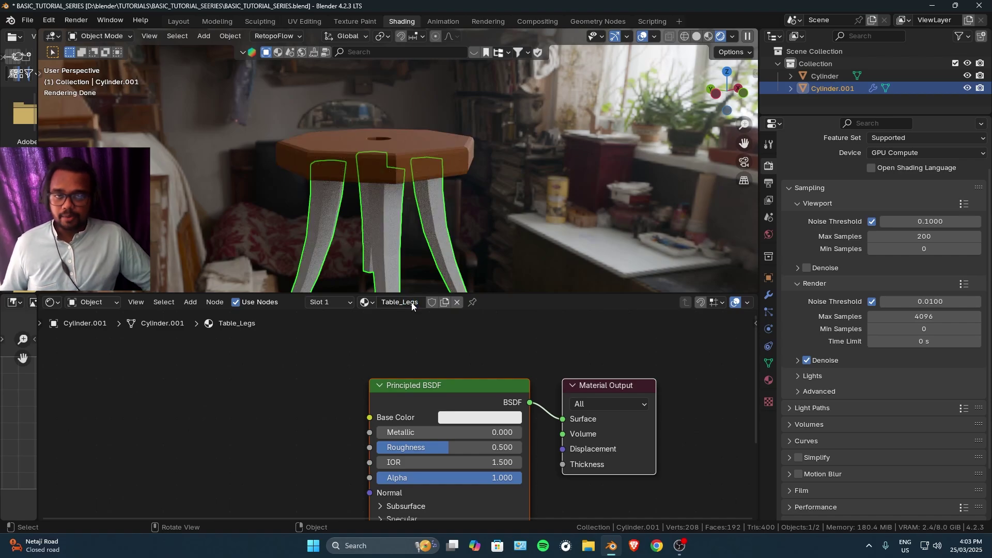
Delete the Principled BSDF node from the Table_Legs material.
{"action": "middle_click_drag", "start_coordinate": [494, 212], "coordinate": [487, 193]}
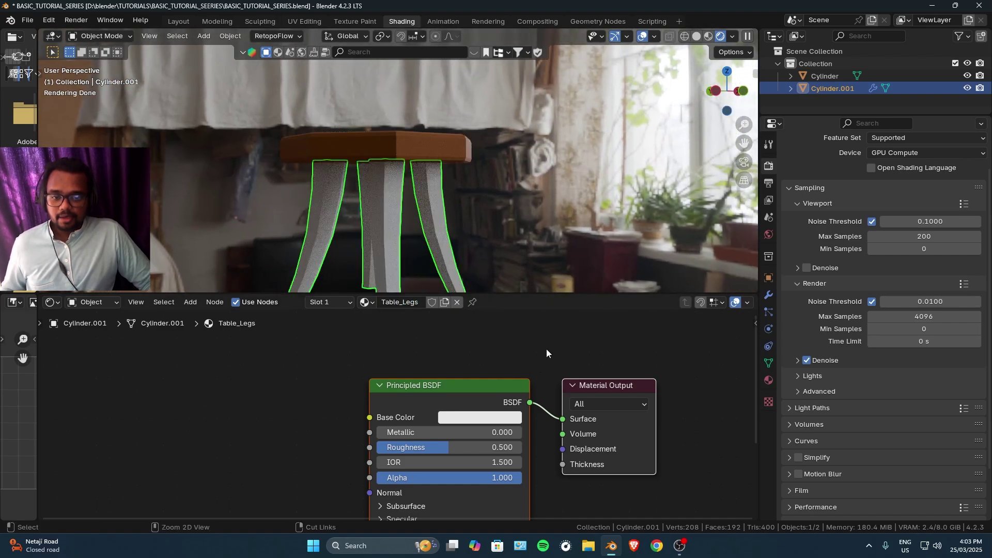
{"action": "scroll", "coordinate": [489, 382], "scroll_direction": "down", "scroll_amount": 3}
{"action": "left_click", "coordinate": [441, 409]}
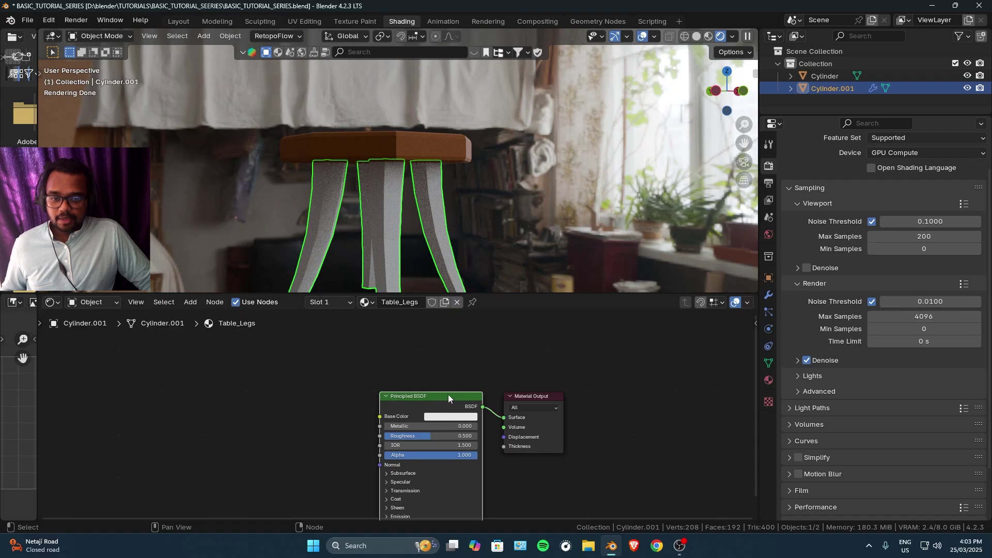
{"action": "left_click_drag", "start_coordinate": [448, 394], "coordinate": [405, 371]}
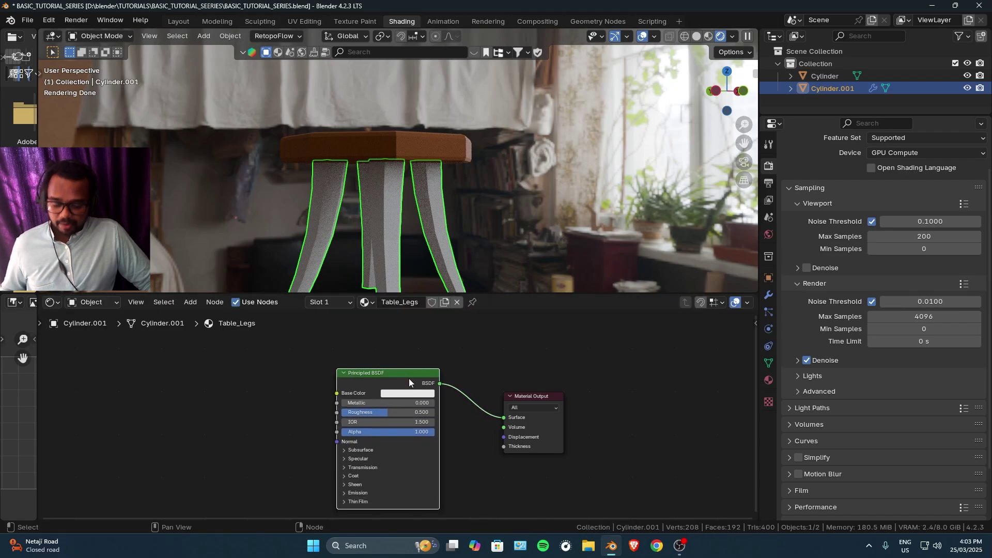
{"action": "key", "text": "x"}
Copy the Principled BSDF node from the seat's Table_Top material.
{"action": "left_click", "coordinate": [468, 126]}
{"action": "middle_click_drag", "start_coordinate": [468, 126], "coordinate": [458, 160]}
{"action": "left_click", "coordinate": [459, 161]}
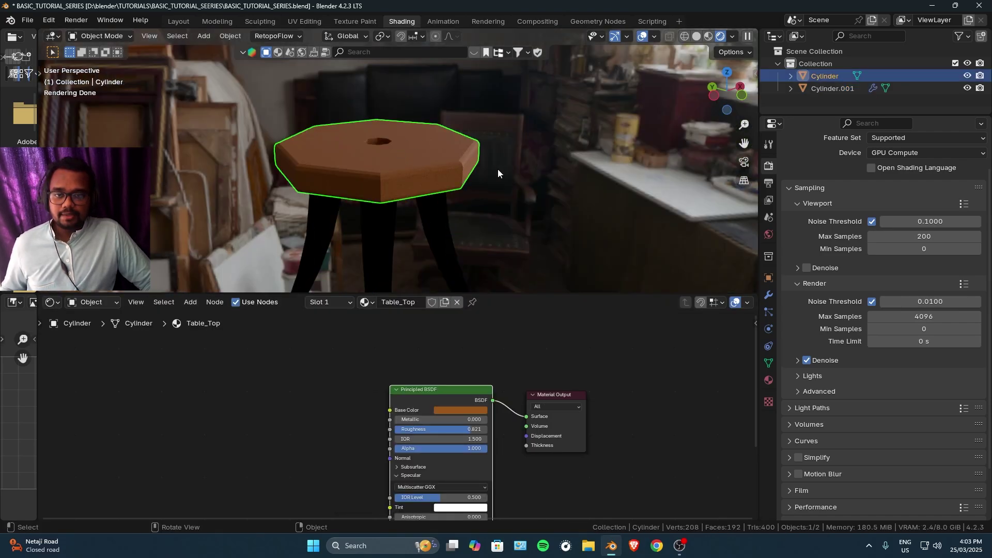
{"action": "mouse_move", "coordinate": [448, 396]}
{"action": "left_mouse_down"}
{"action": "mouse_move", "coordinate": [412, 386]}
{"action": "mouse_move", "coordinate": [433, 384]}
{"action": "left_mouse_up"}
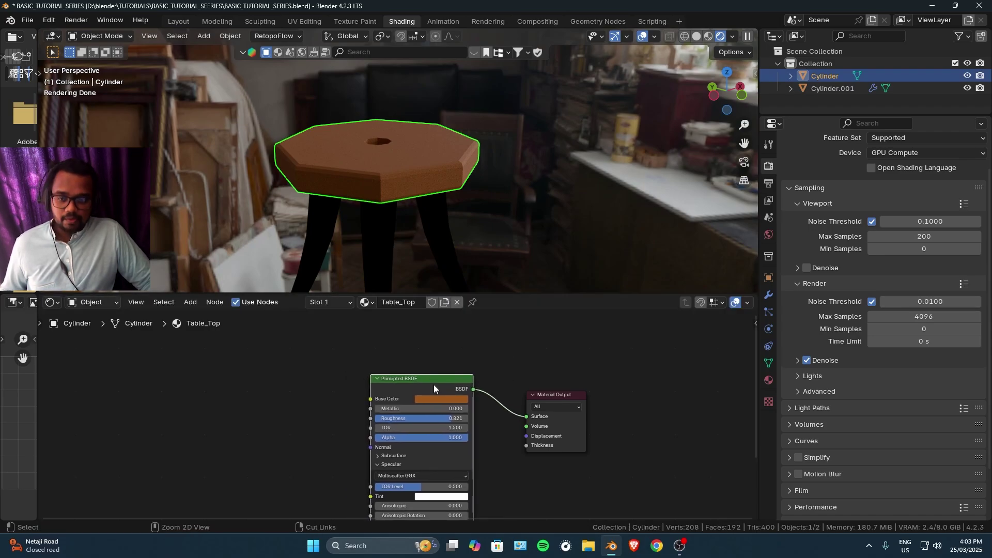
{"action": "right_click", "coordinate": [433, 385]}
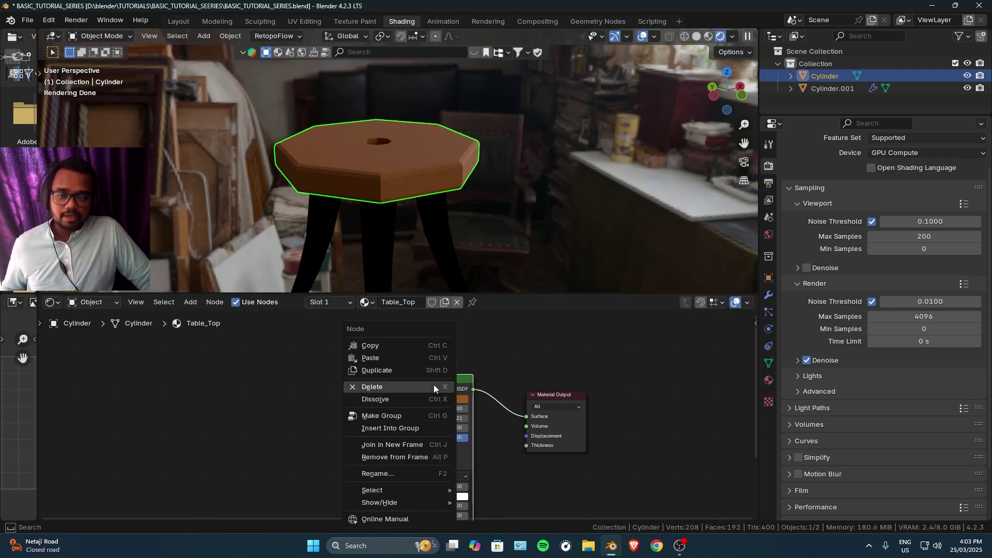
{"action": "left_click", "coordinate": [393, 346]}
Paste the copied Principled BSDF node into the legs' Table_Legs material and connect its BSDF output to the Material Output's Surface.
{"action": "left_click", "coordinate": [443, 218]}
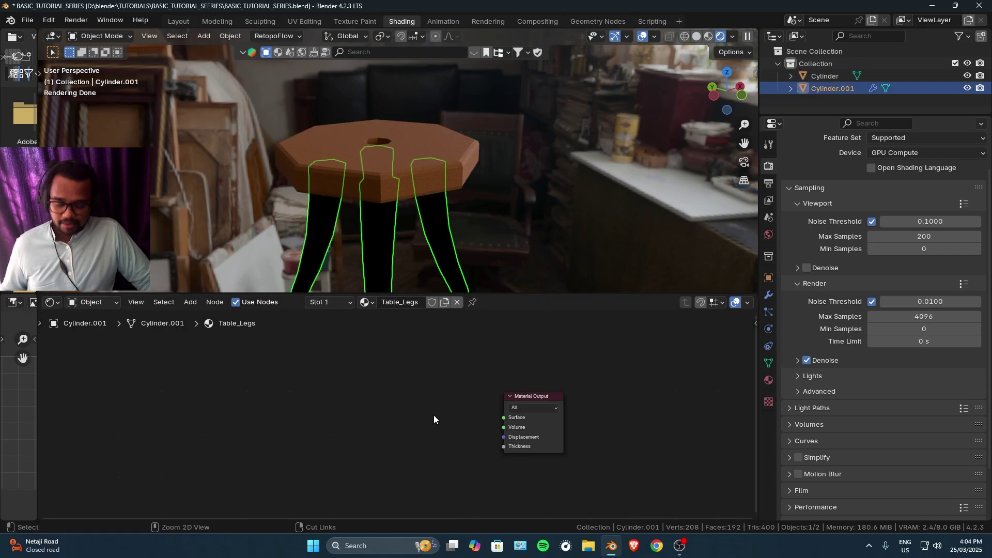
{"action": "key", "text": "ctrl+v"}
{"action": "left_click", "coordinate": [452, 388]}
{"action": "left_click_drag", "start_coordinate": [473, 394], "coordinate": [504, 417]}
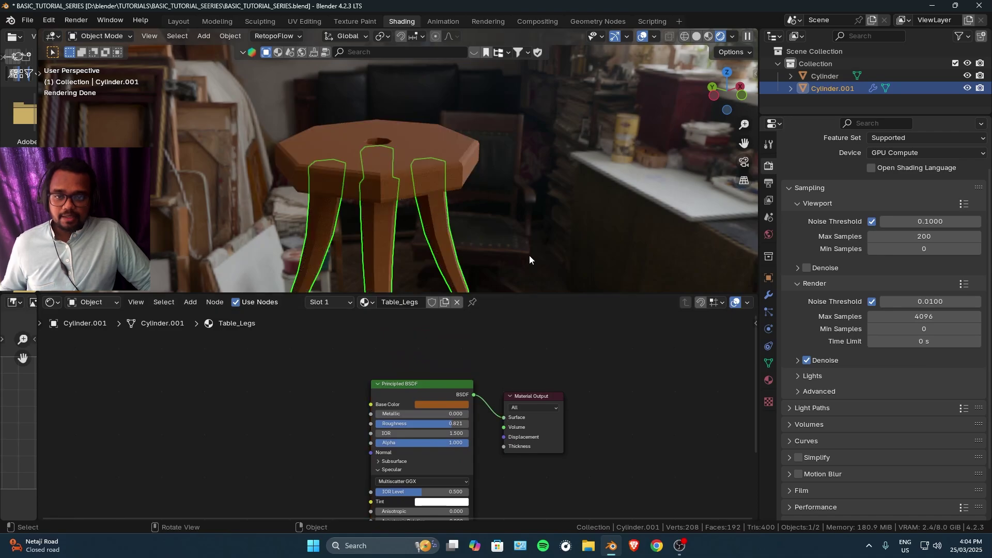
{"action": "middle_click_drag", "start_coordinate": [529, 255], "coordinate": [489, 210]}
{"action": "left_click", "coordinate": [541, 175]}
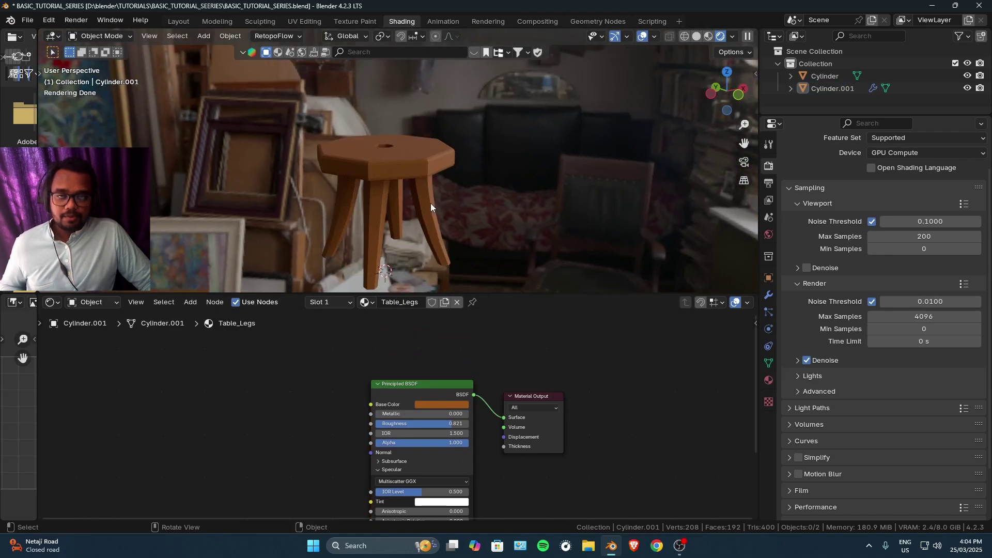
{"action": "middle_click_drag", "start_coordinate": [485, 406], "coordinate": [562, 389]}
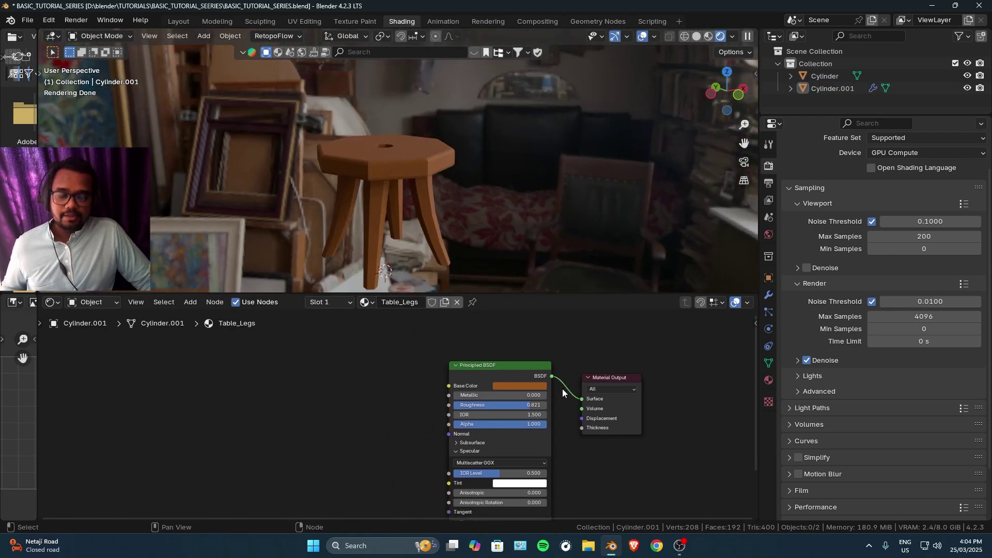
{"action": "scroll", "coordinate": [485, 426], "scroll_direction": "up", "scroll_amount": 2}
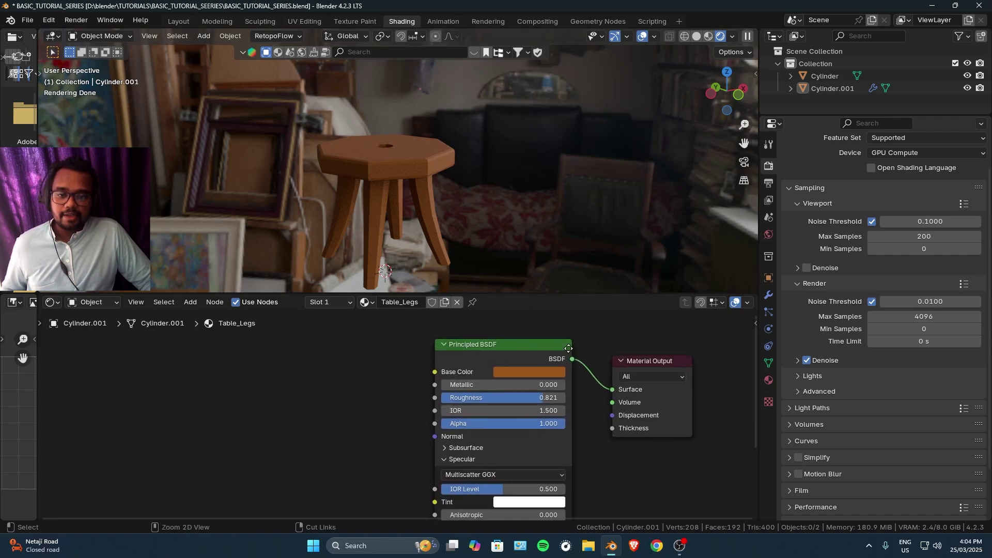
Unlink Table_Legs from the stool's legs and assign them the existing Table_Top material instead.
{"action": "left_click", "coordinate": [456, 303]}
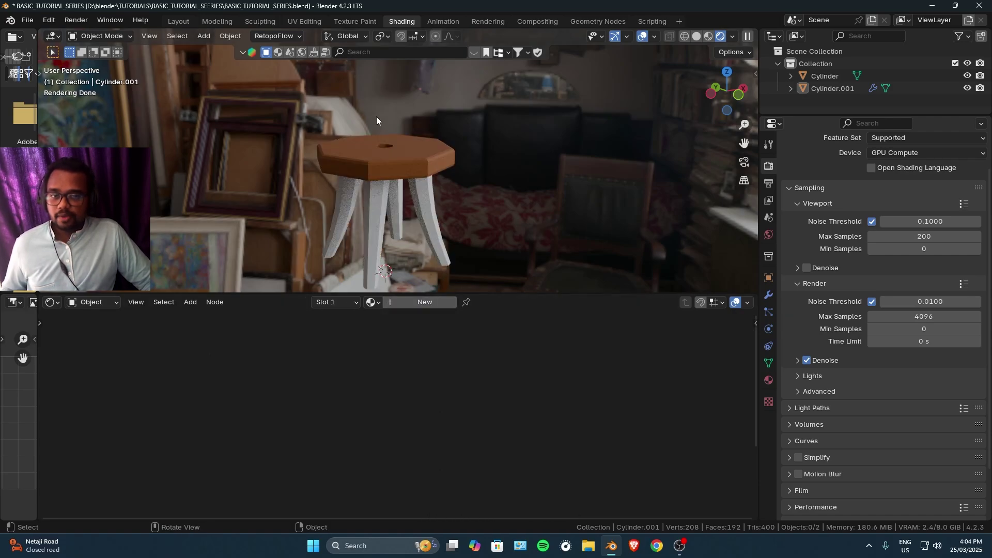
{"action": "left_click", "coordinate": [407, 152]}
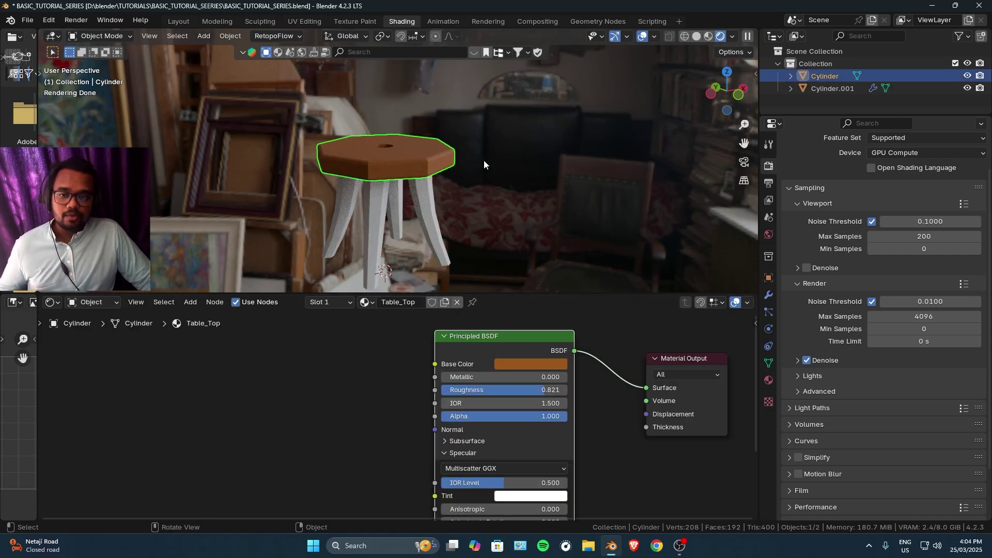
{"action": "left_click", "coordinate": [428, 209]}
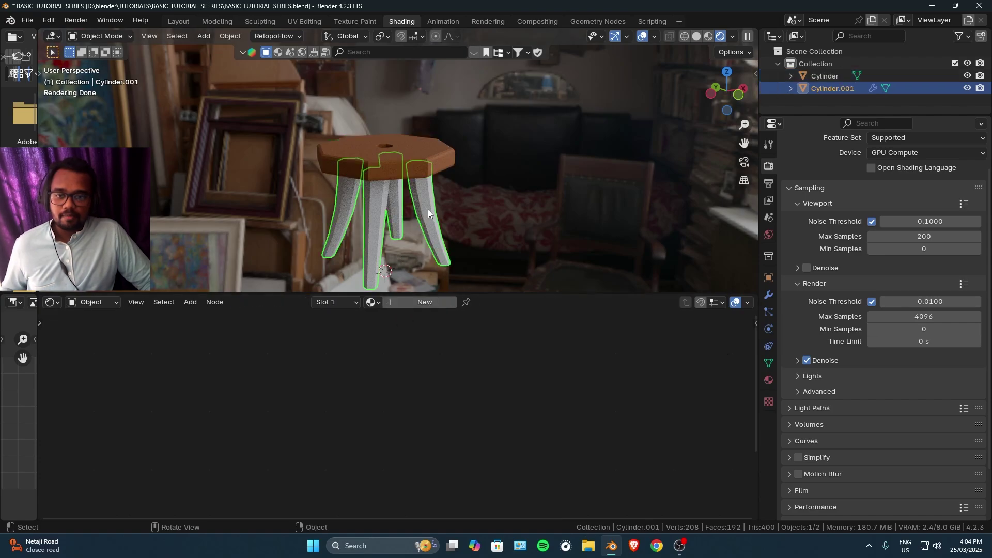
{"action": "left_click", "coordinate": [370, 302]}
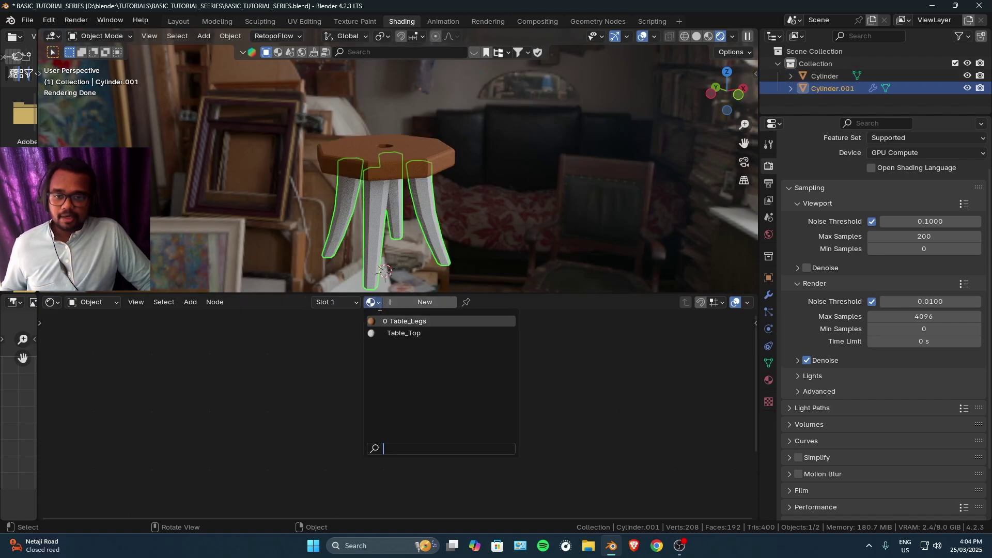
{"action": "left_click", "coordinate": [409, 333]}
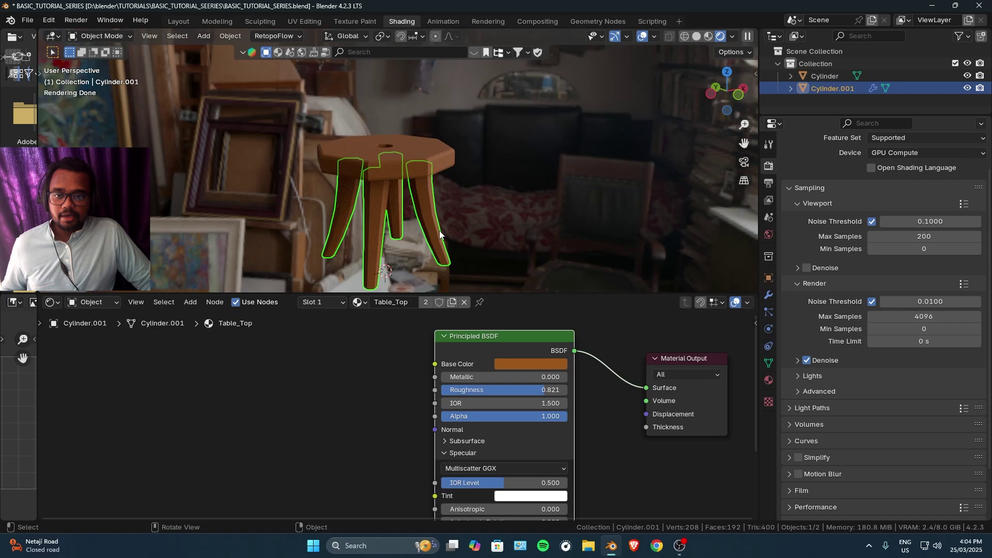
{"action": "middle_click_drag", "start_coordinate": [441, 233], "coordinate": [512, 222]}
{"action": "left_click", "coordinate": [509, 227]}
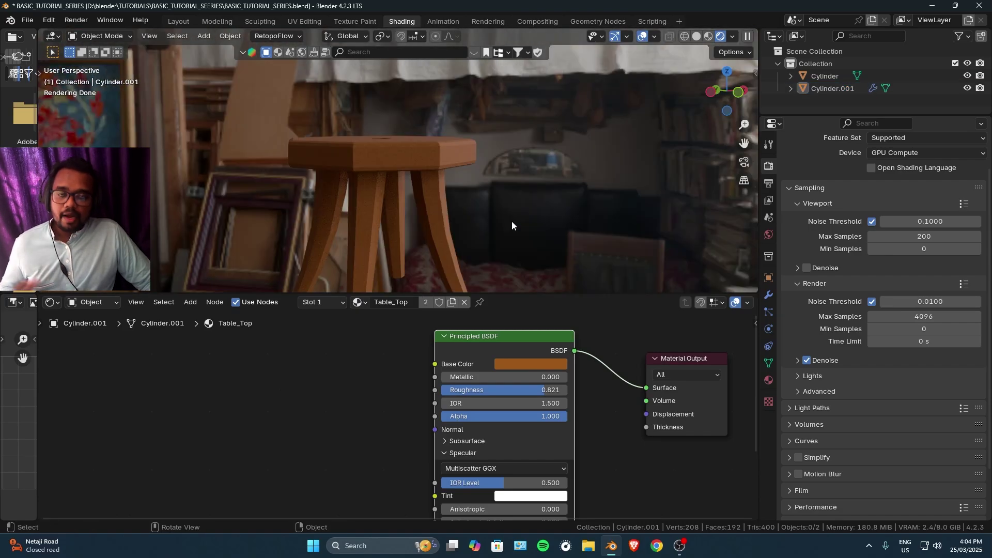
Reassign the existing Table_Legs material to the stool's legs.
{"action": "left_click", "coordinate": [367, 303]}
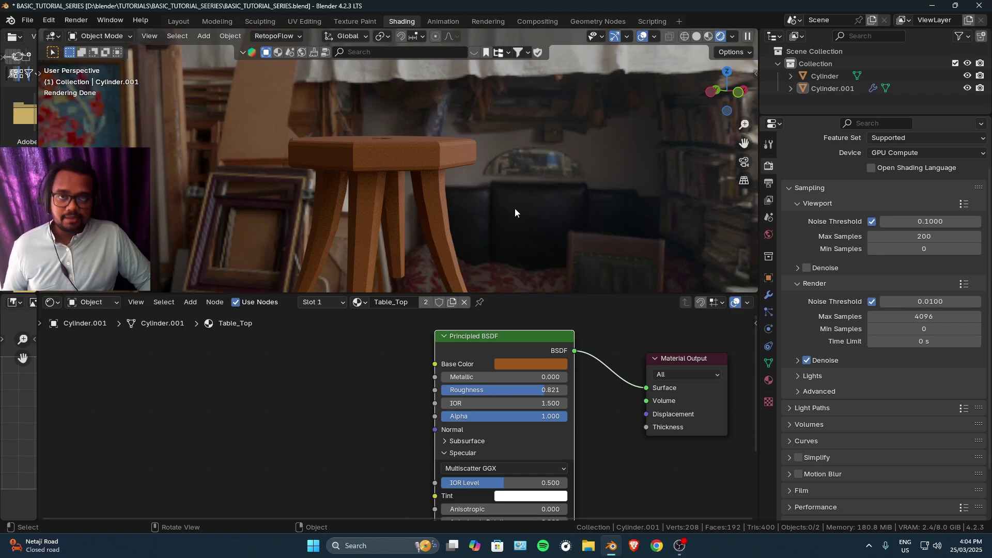
{"action": "left_click", "coordinate": [357, 303]}
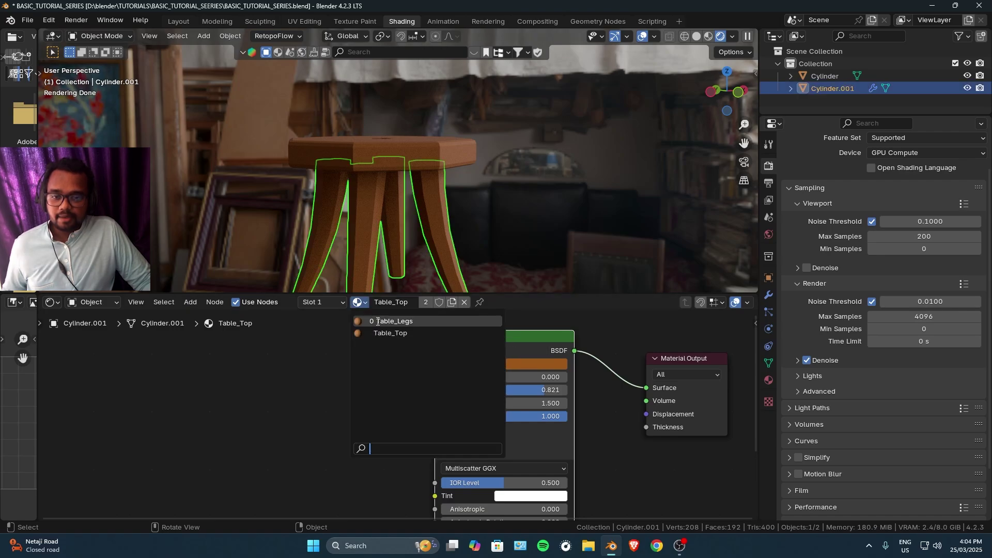
{"action": "left_click", "coordinate": [382, 321]}
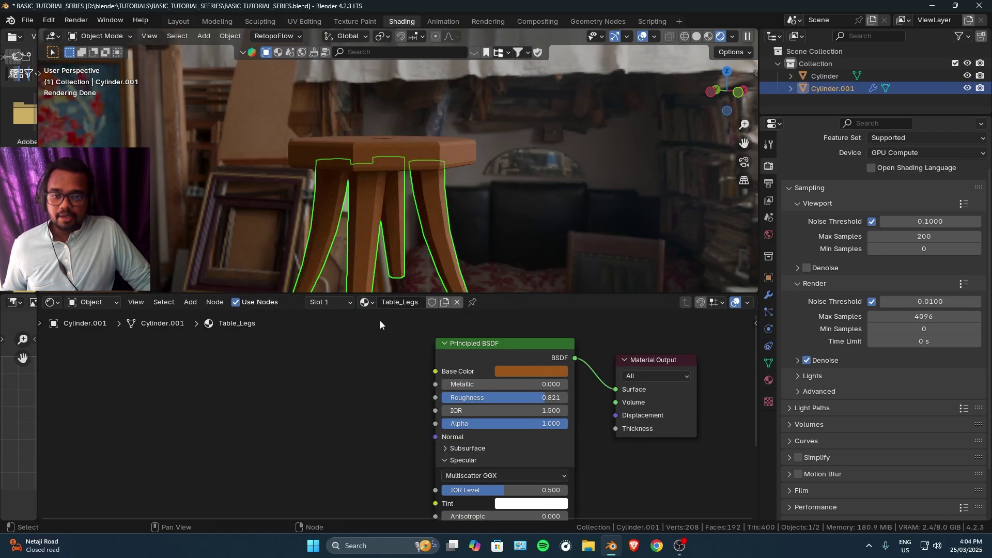
Turn the fake user on for the Table_Legs material and switch it off again.
{"action": "left_click", "coordinate": [431, 303]}
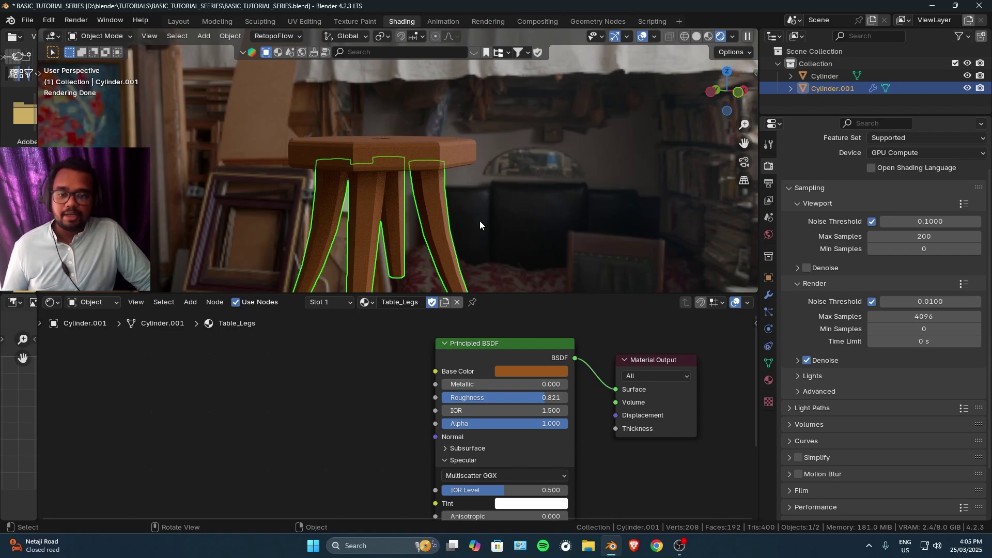
{"action": "left_click", "coordinate": [432, 303]}
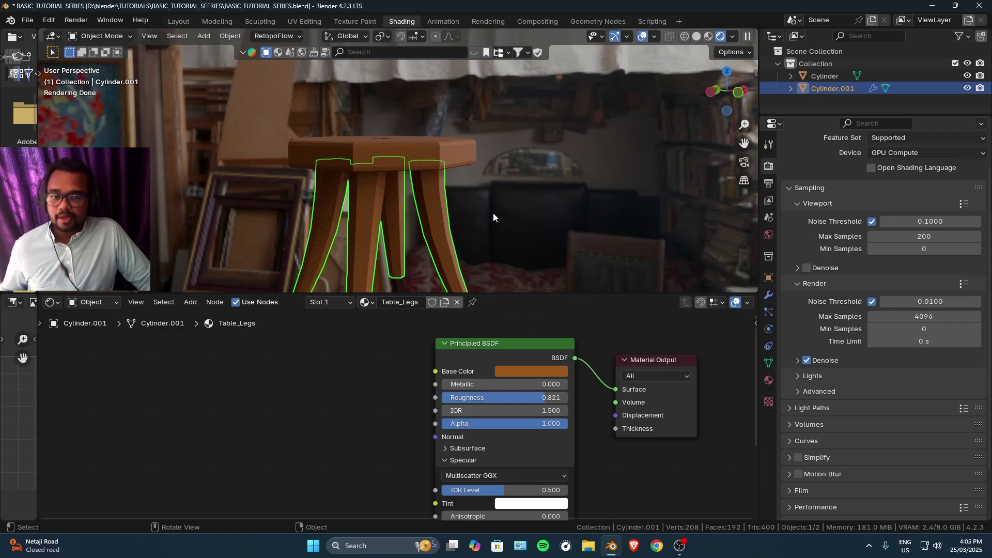
Darken the Base Color of the Table_Legs Principled BSDF to a deeper brown and check the stool from several angles.
{"action": "middle_click_drag", "start_coordinate": [493, 213], "coordinate": [403, 227]}
{"action": "middle_click_drag", "start_coordinate": [490, 181], "coordinate": [444, 233]}
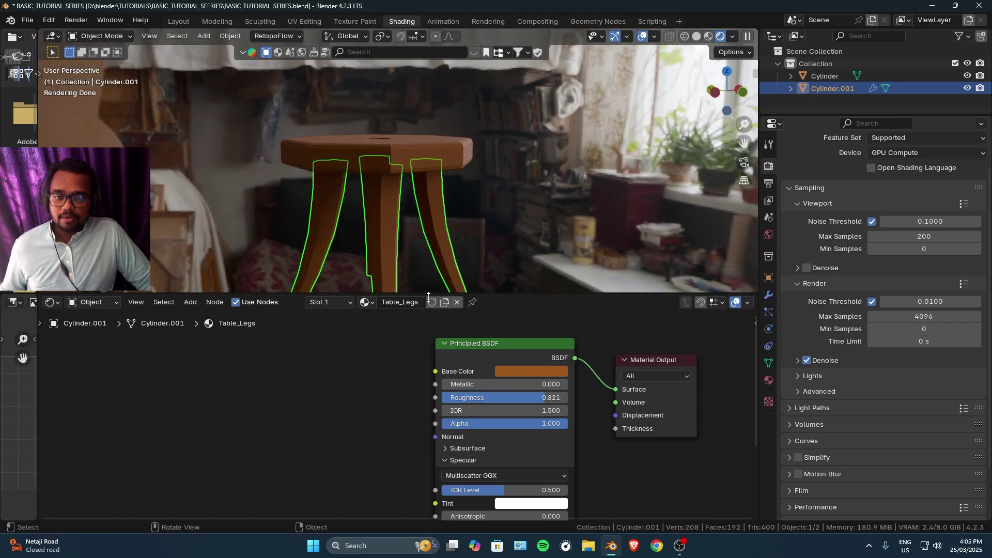
{"action": "left_click", "coordinate": [545, 373]}
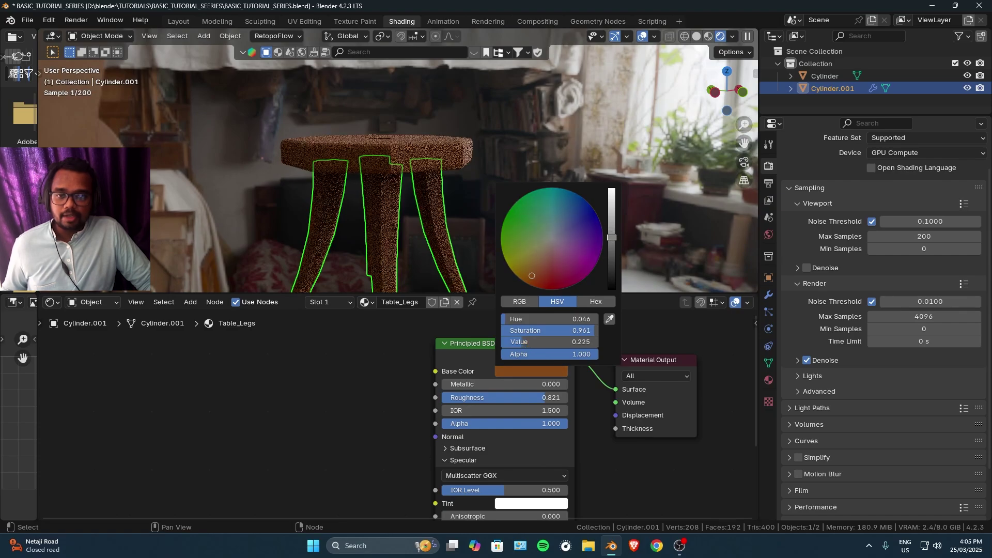
{"action": "mouse_move", "coordinate": [659, 208]}
{"action": "middle_mouse_down"}
{"action": "mouse_move", "coordinate": [566, 194]}
{"action": "mouse_move", "coordinate": [513, 200]}
{"action": "mouse_move", "coordinate": [559, 206]}
{"action": "mouse_move", "coordinate": [423, 203]}
{"action": "mouse_move", "coordinate": [481, 209]}
{"action": "mouse_move", "coordinate": [440, 206]}
{"action": "mouse_move", "coordinate": [506, 184]}
{"action": "mouse_move", "coordinate": [485, 199]}
{"action": "mouse_move", "coordinate": [483, 215]}
{"action": "mouse_move", "coordinate": [536, 181]}
{"action": "mouse_move", "coordinate": [497, 196]}
{"action": "mouse_move", "coordinate": [544, 206]}
{"action": "mouse_move", "coordinate": [427, 195]}
{"action": "mouse_move", "coordinate": [497, 152]}
{"action": "mouse_move", "coordinate": [500, 197]}
{"action": "middle_mouse_up"}
{"action": "left_click", "coordinate": [566, 182]}
{"action": "scroll", "coordinate": [517, 413], "scroll_direction": "down", "scroll_amount": 2}
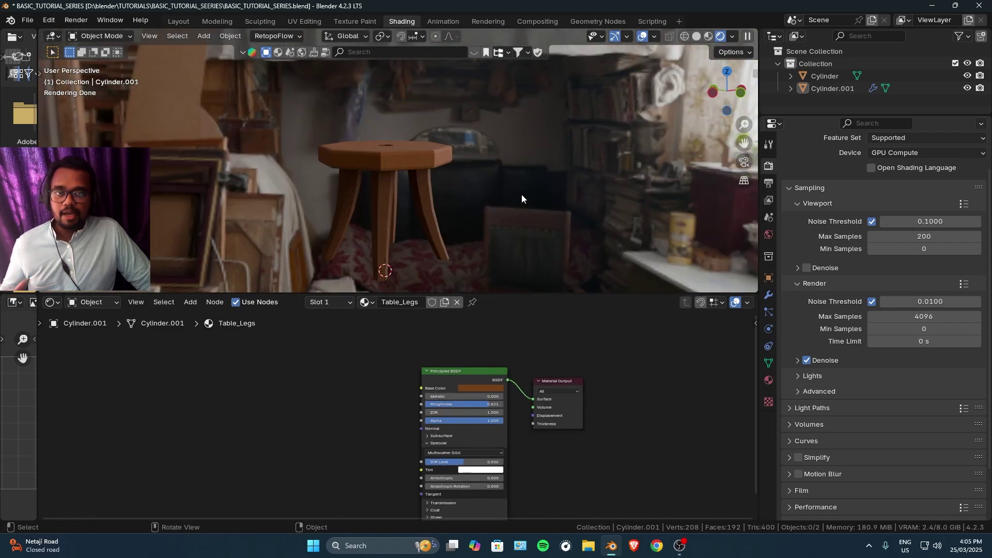
{"action": "middle_click_drag", "start_coordinate": [539, 178], "coordinate": [490, 209]}
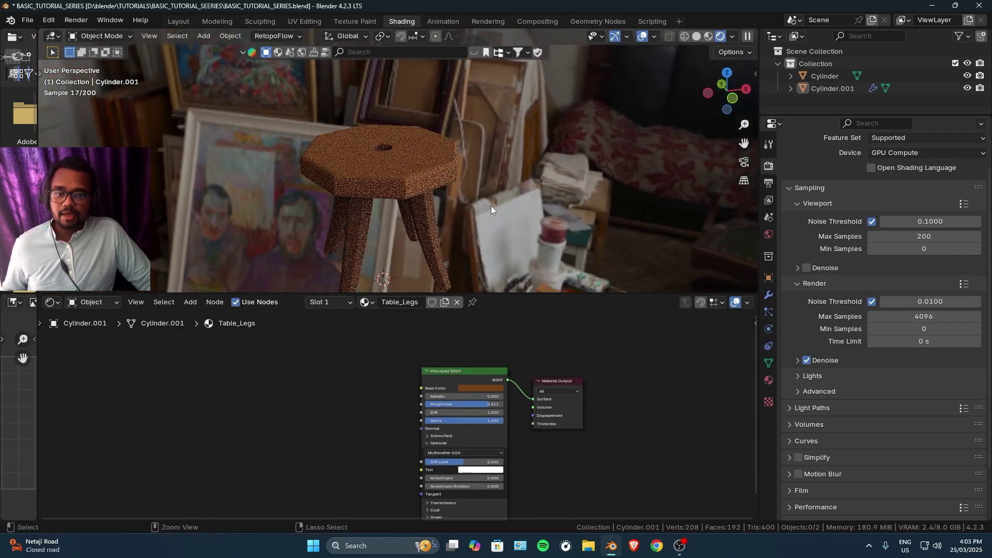
Collapse the Specular section of the Table_Legs Principled BSDF and reposition the node beside the Material Output.
{"action": "scroll", "coordinate": [546, 430], "scroll_direction": "up", "scroll_amount": 5}
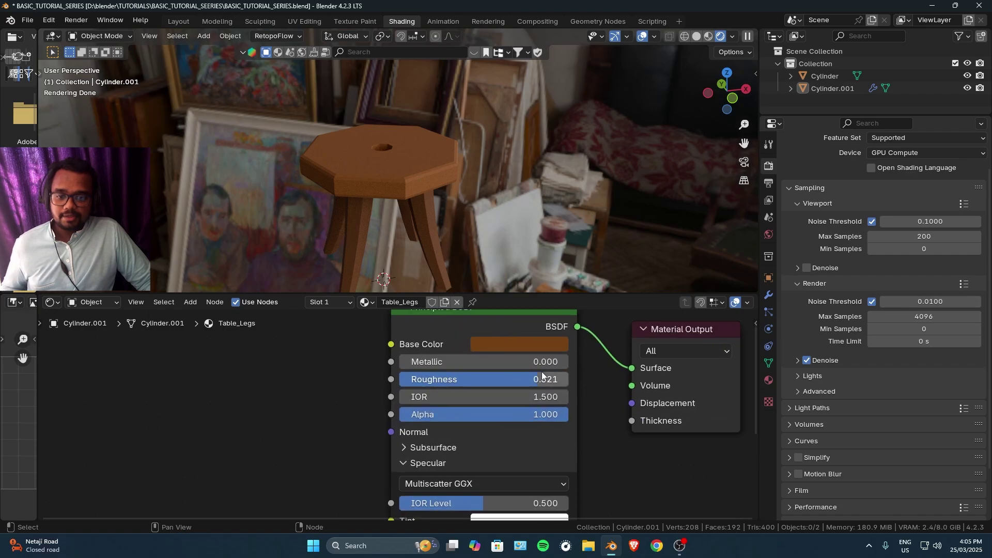
{"action": "left_click", "coordinate": [402, 463]}
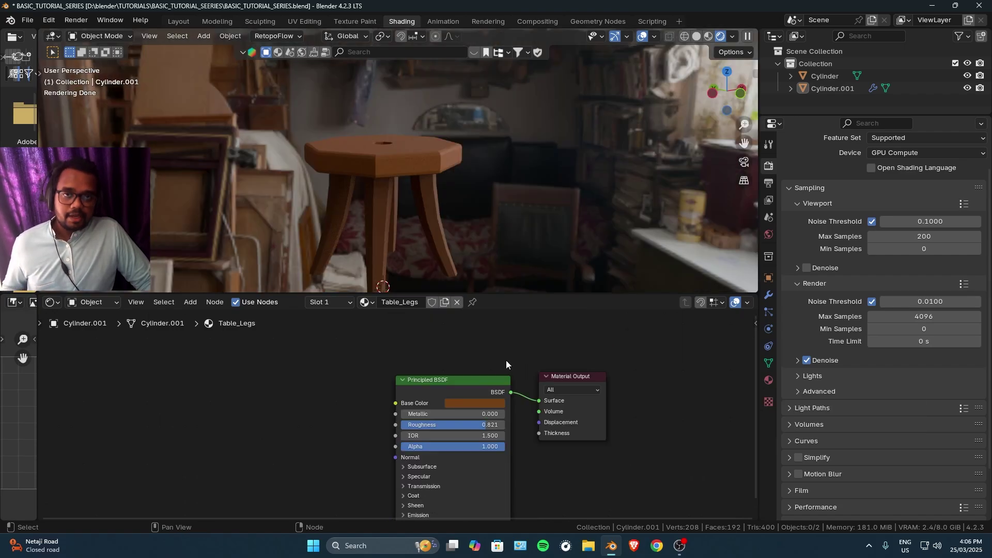
{"action": "left_click_drag", "start_coordinate": [480, 386], "coordinate": [480, 360]}
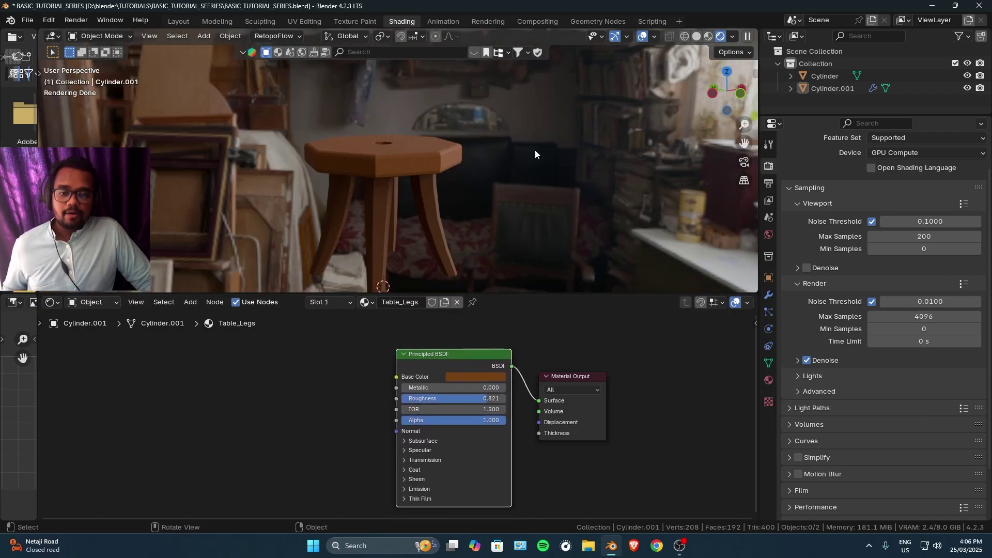
{"action": "middle_click_drag", "start_coordinate": [460, 144], "coordinate": [503, 153]}
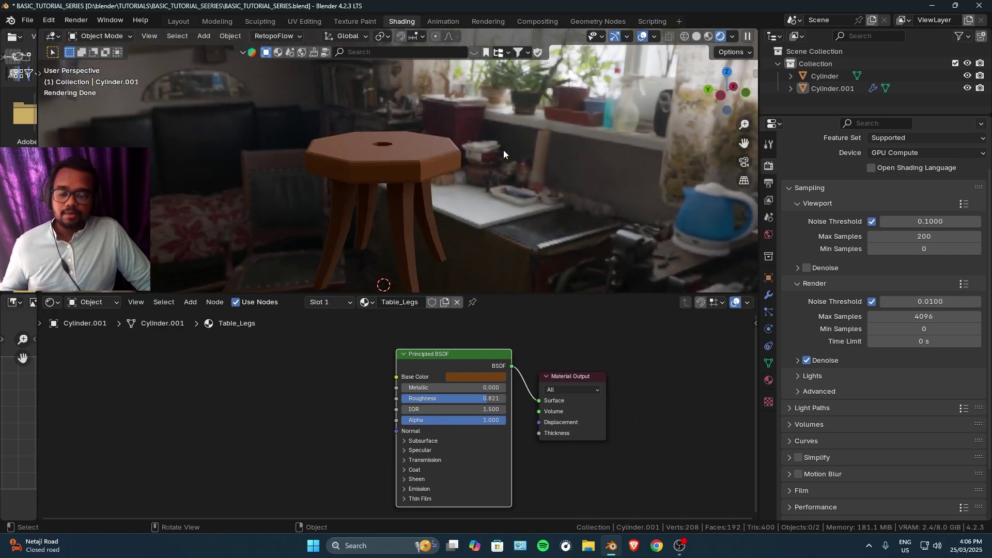
{"action": "left_click_drag", "start_coordinate": [483, 358], "coordinate": [493, 380]}
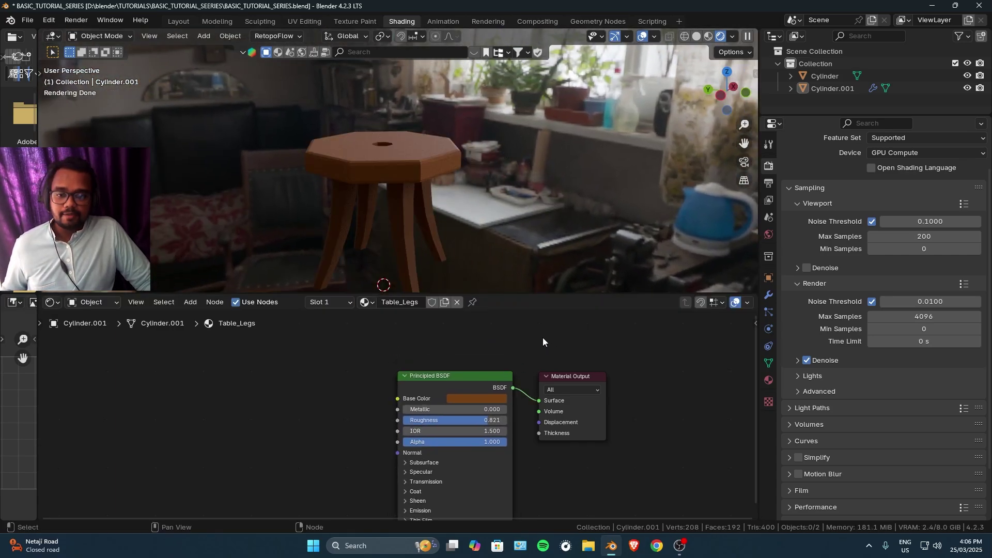
{"action": "middle_click_drag", "start_coordinate": [525, 165], "coordinate": [455, 160]}
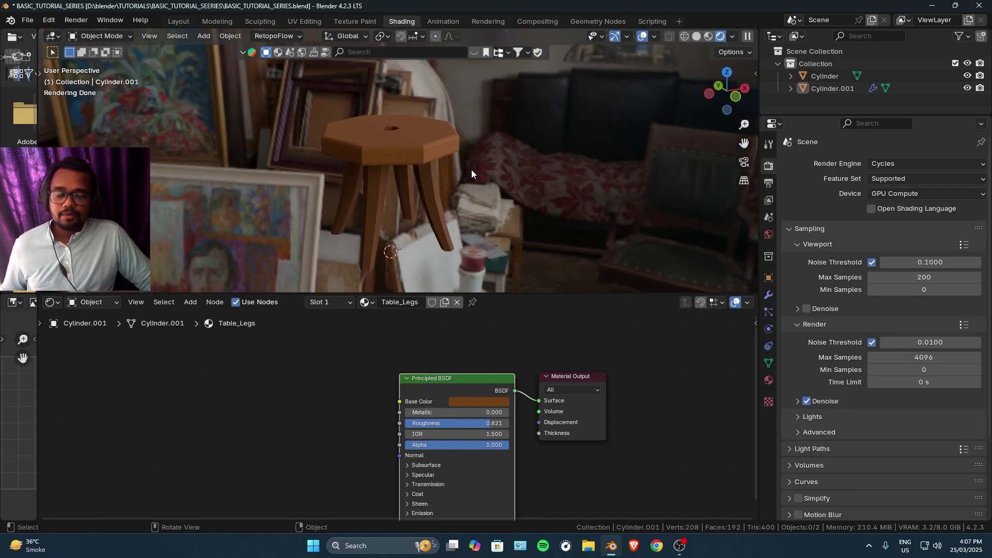